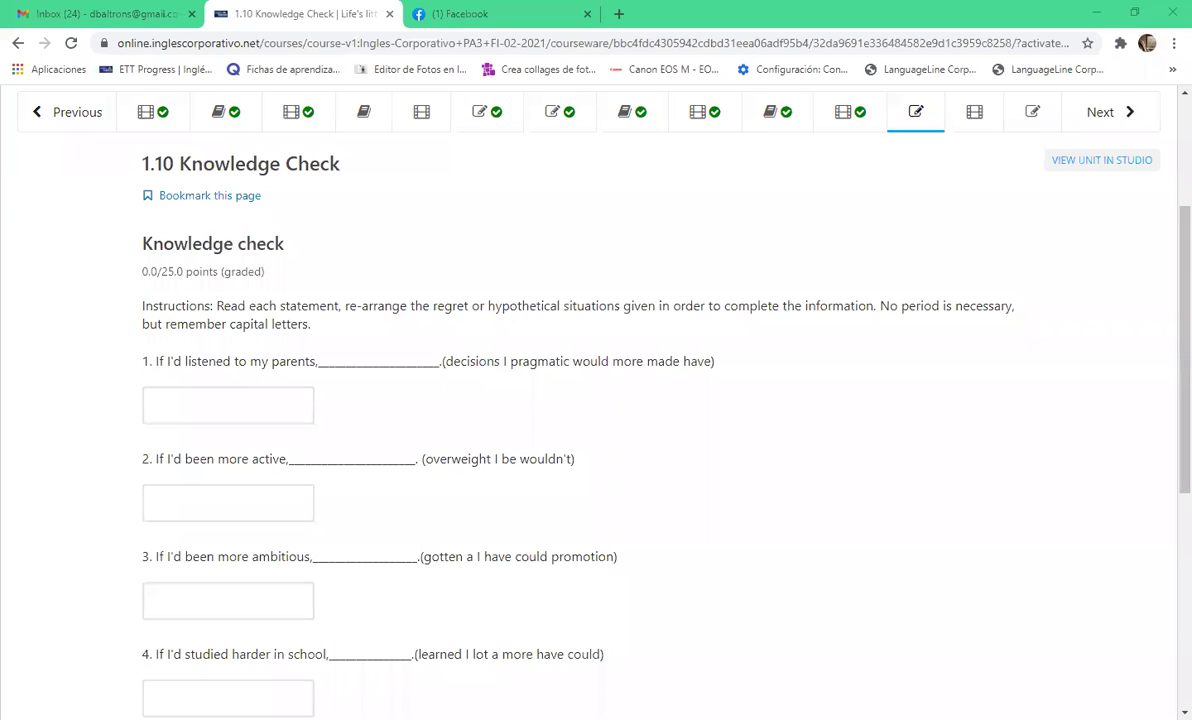
Step: Close the Facebook page and answer statement 1 with "I would have made more pragmatic decisions"
click(587, 14)
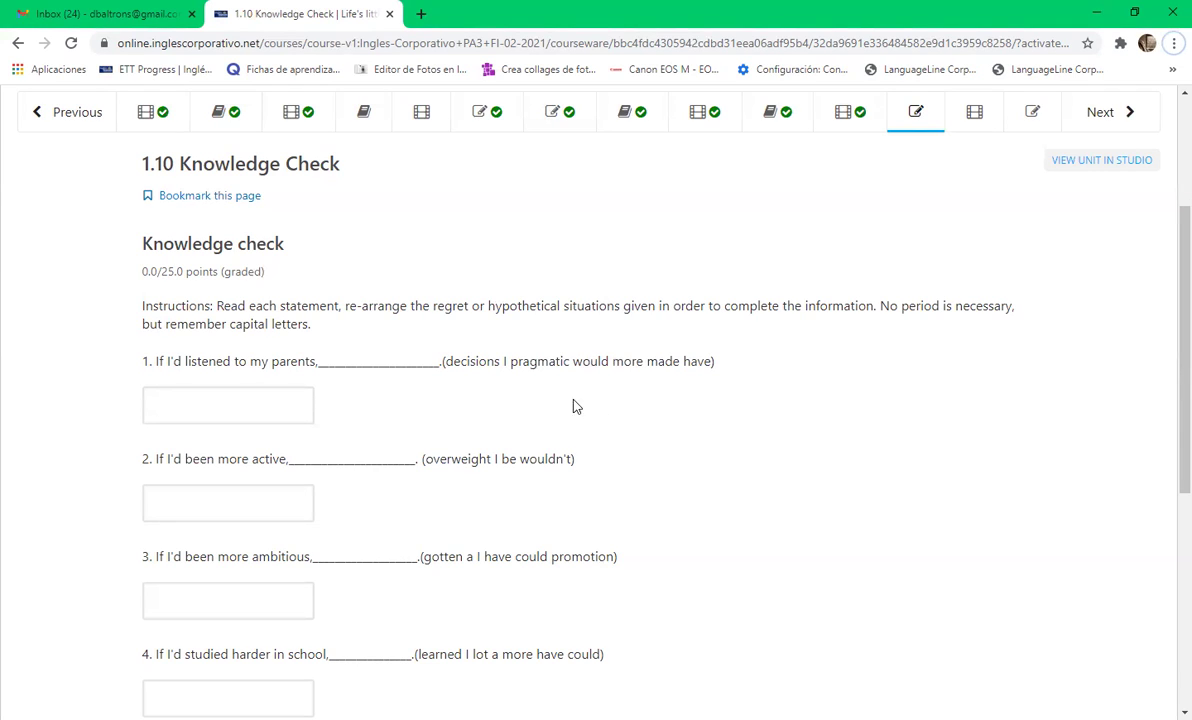
click(280, 405)
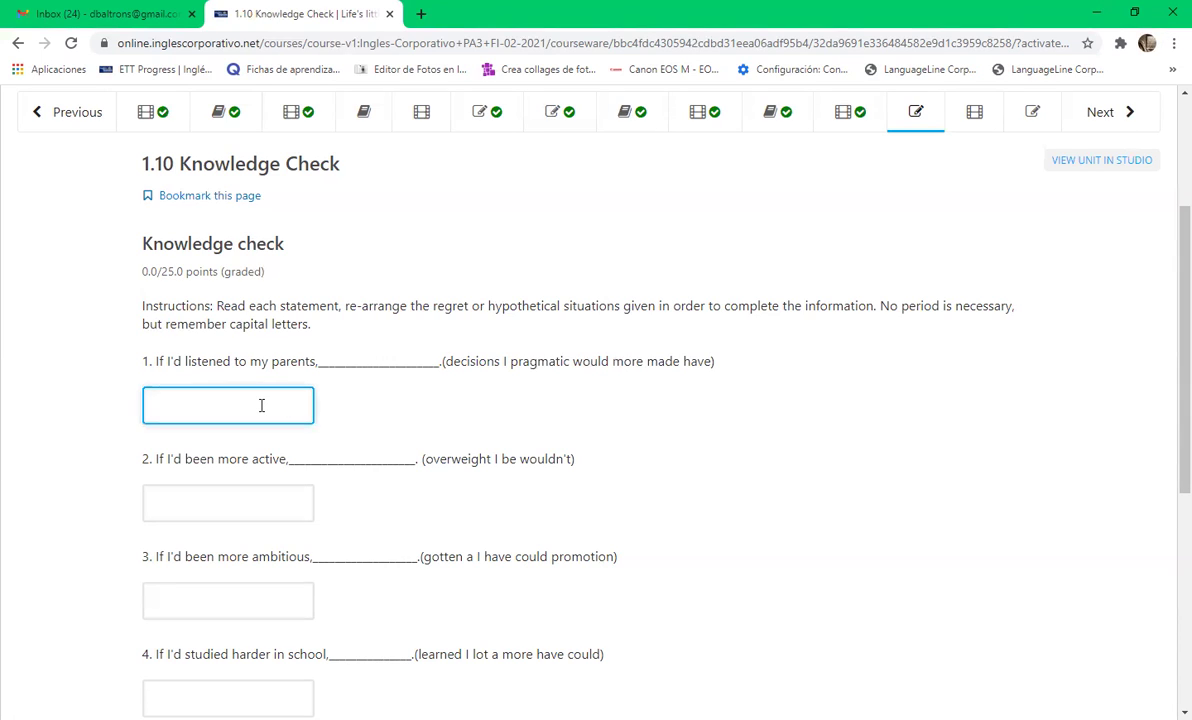
text(I would have )
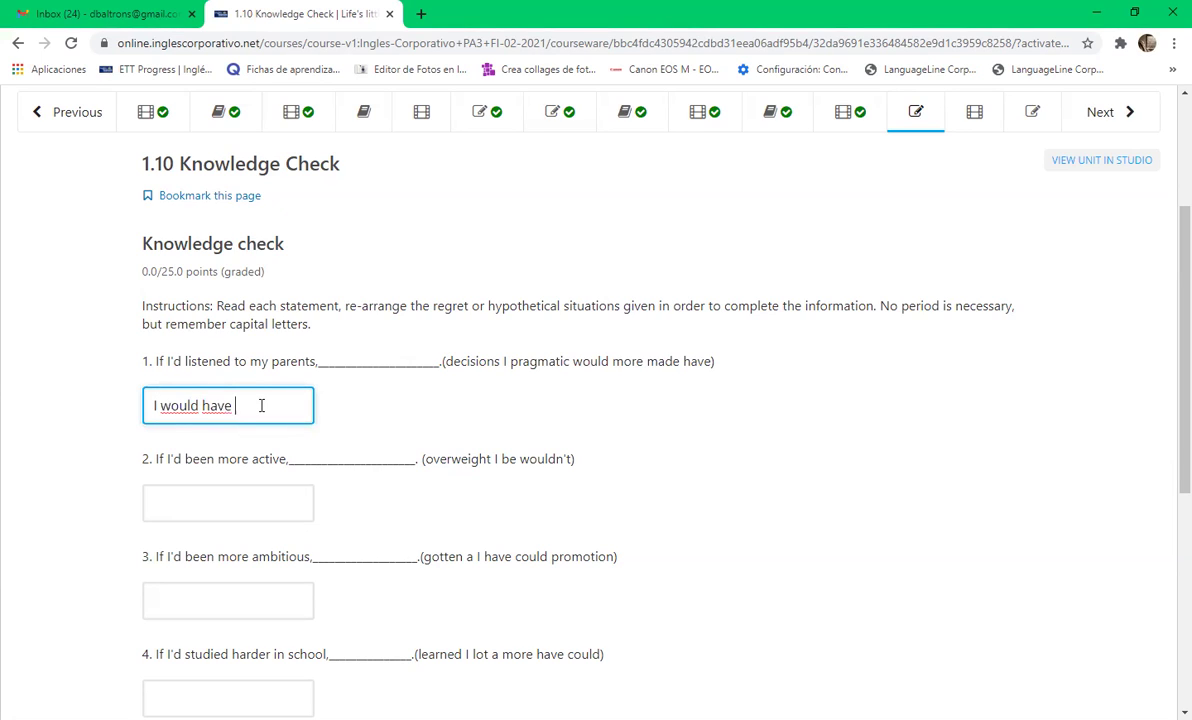
text(made more)
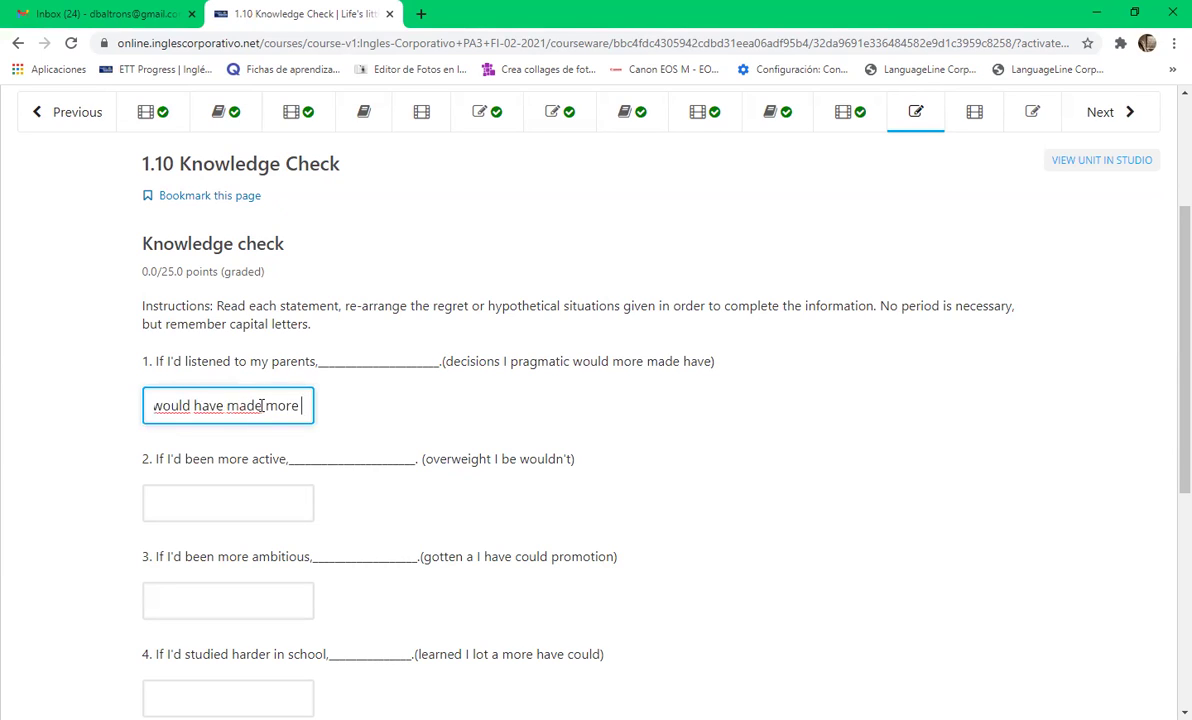
text( pragmatic d)
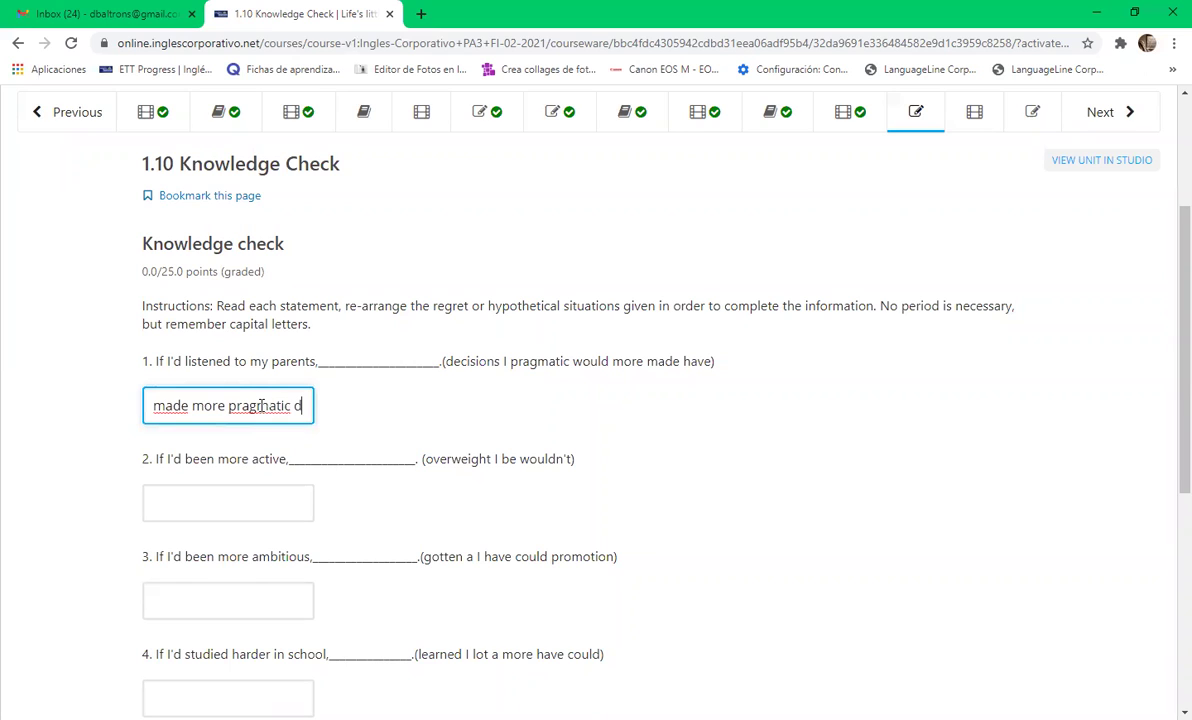
text(ecisions)
click(296, 447)
click(258, 405)
right_click(254, 406)
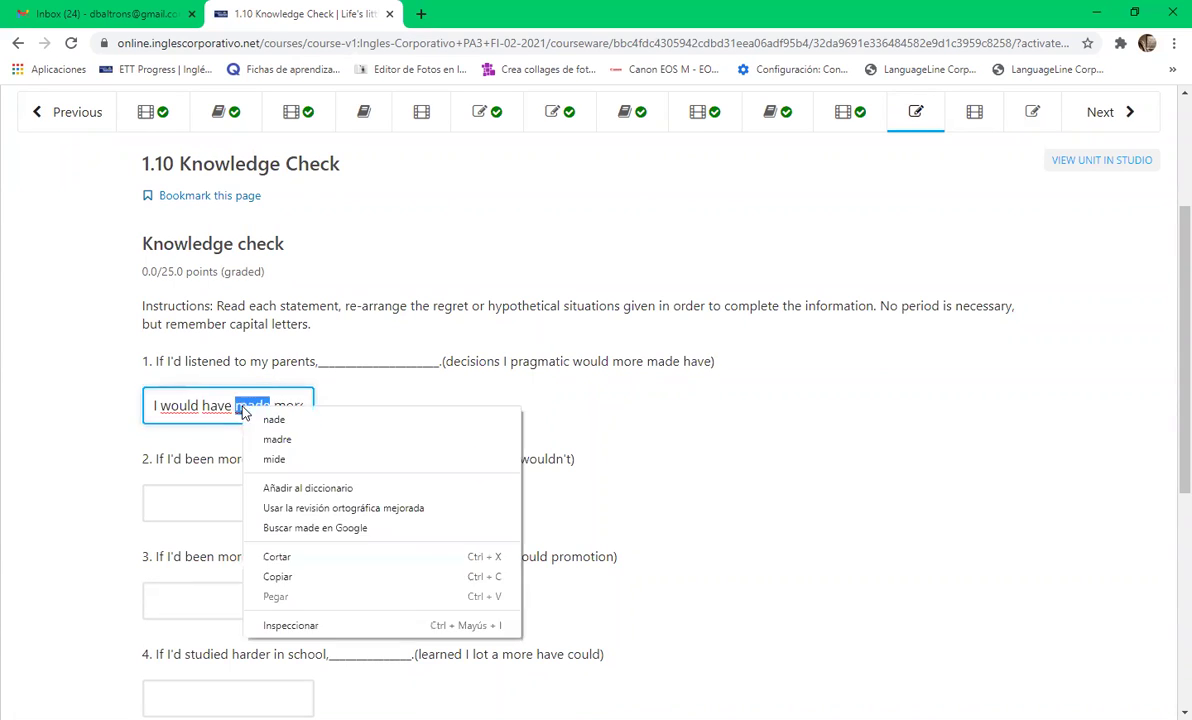
click(205, 450)
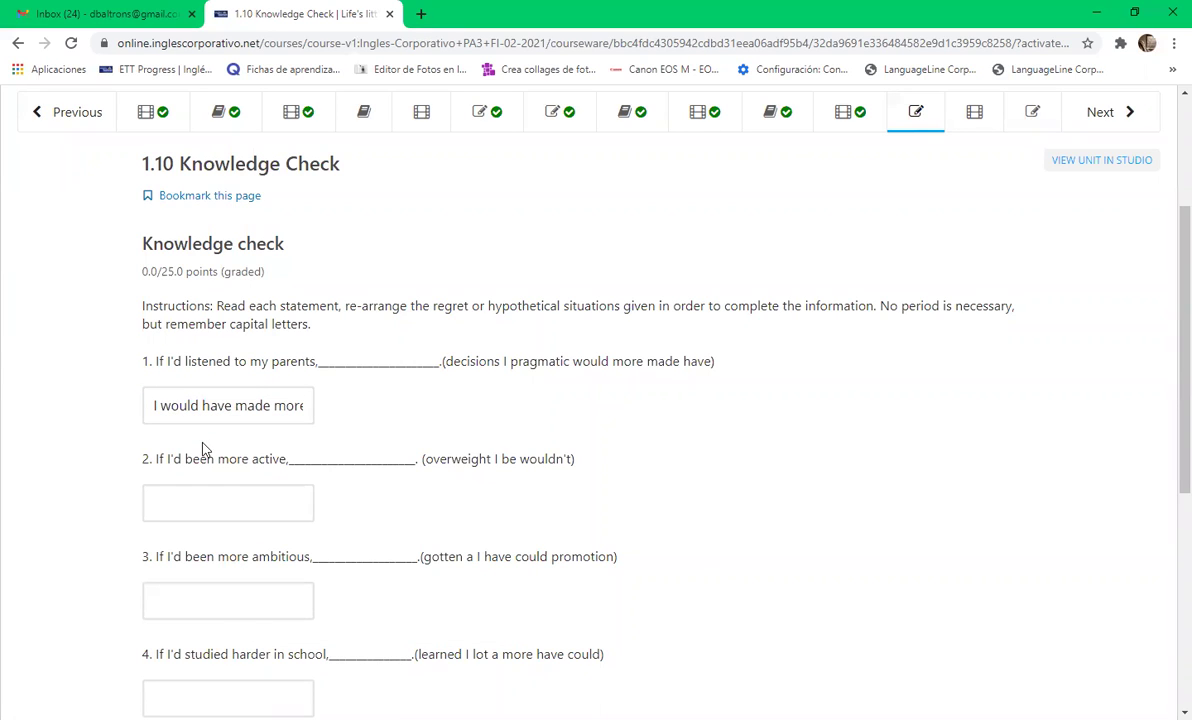
click(297, 406)
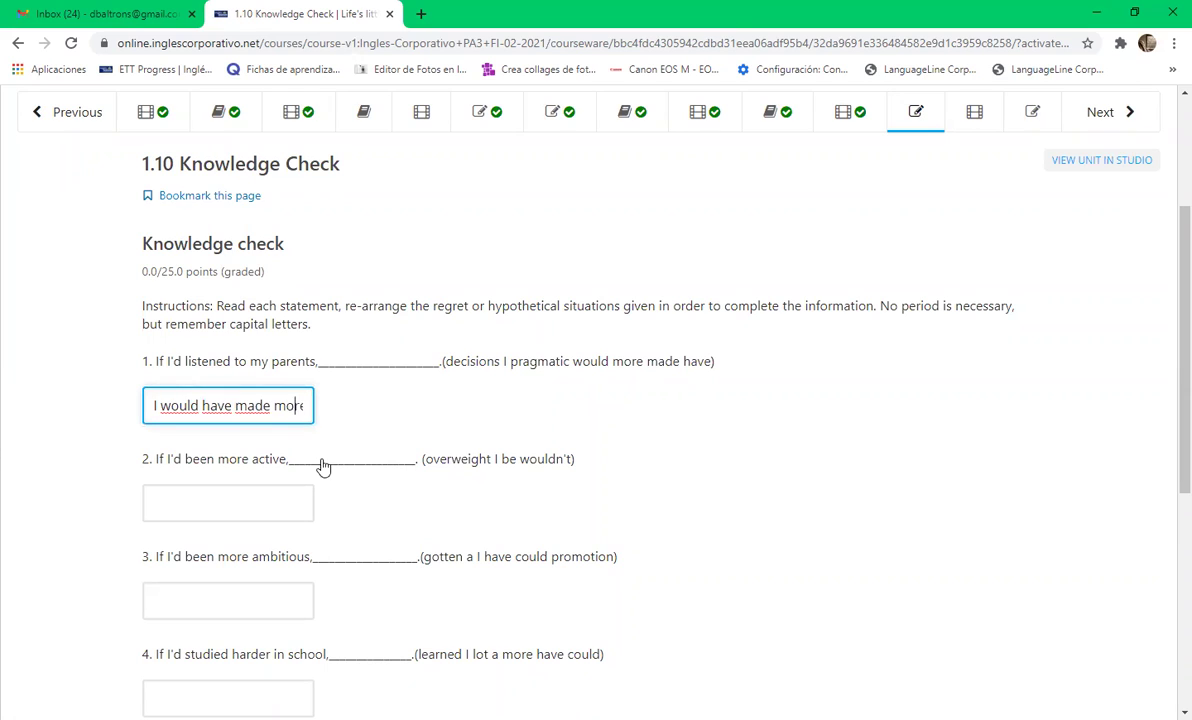
text(pragmatic decisions)
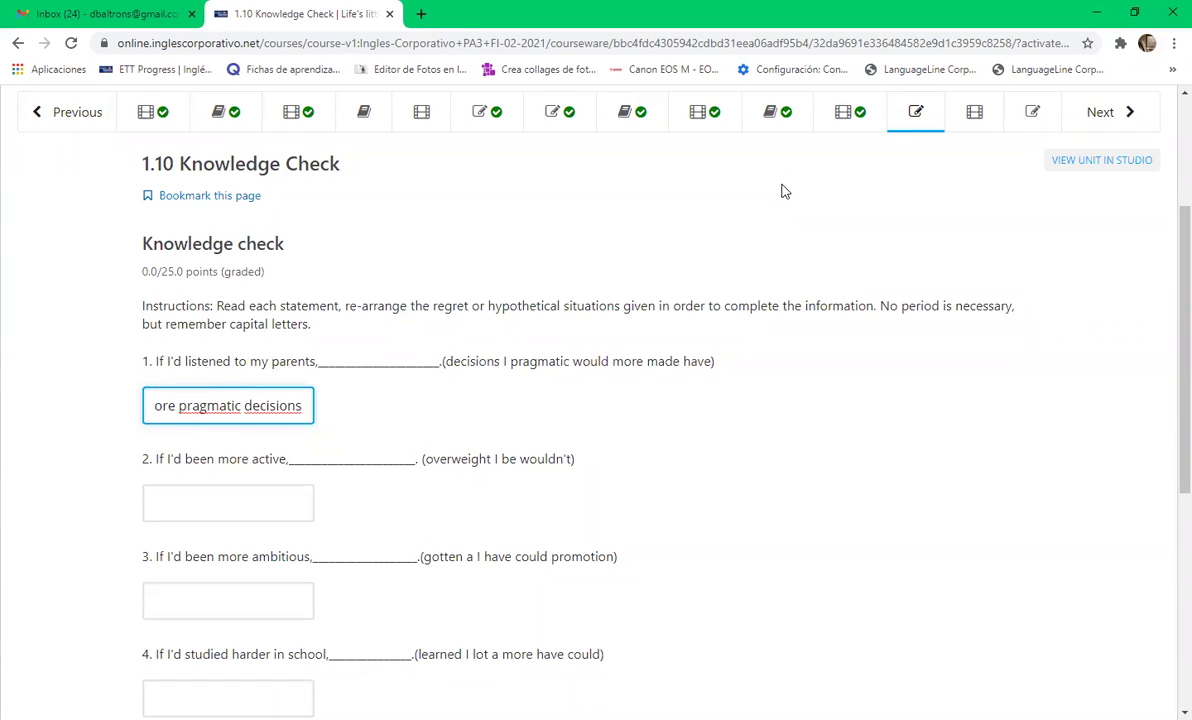
Step: Answer statement 2, about being more active, with "I would'nt be overweight"
click(180, 509)
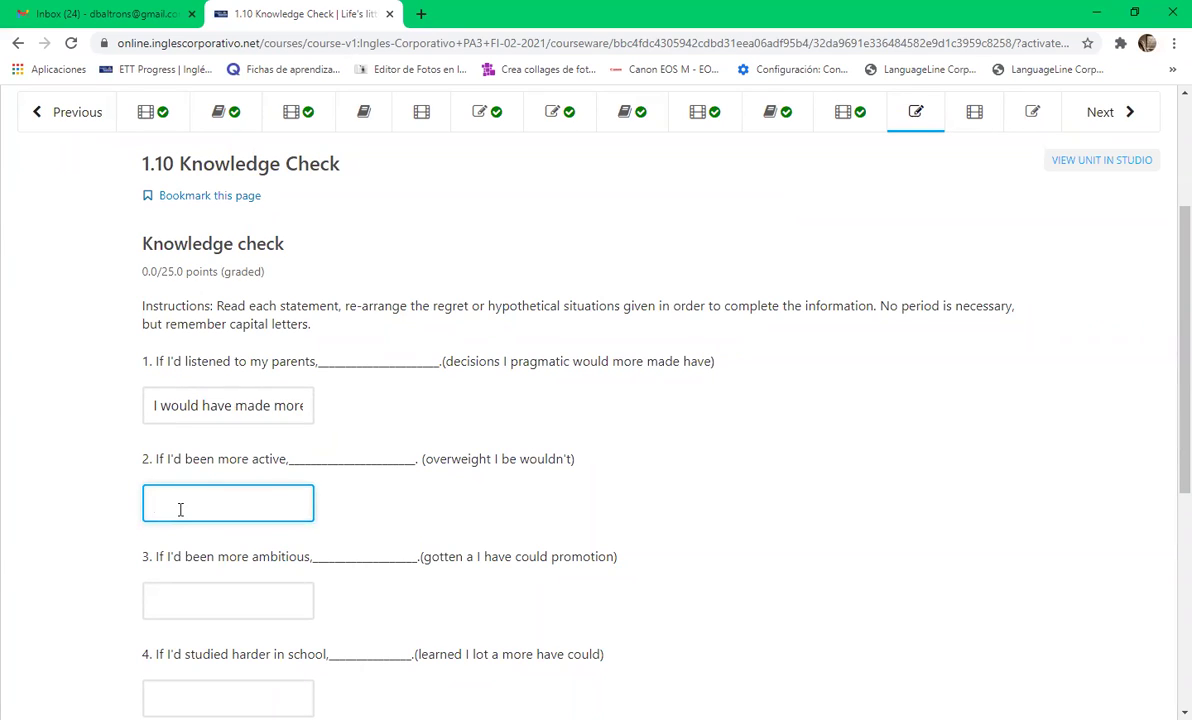
text(I)
text( would')
text(nt )
text(be overweight)
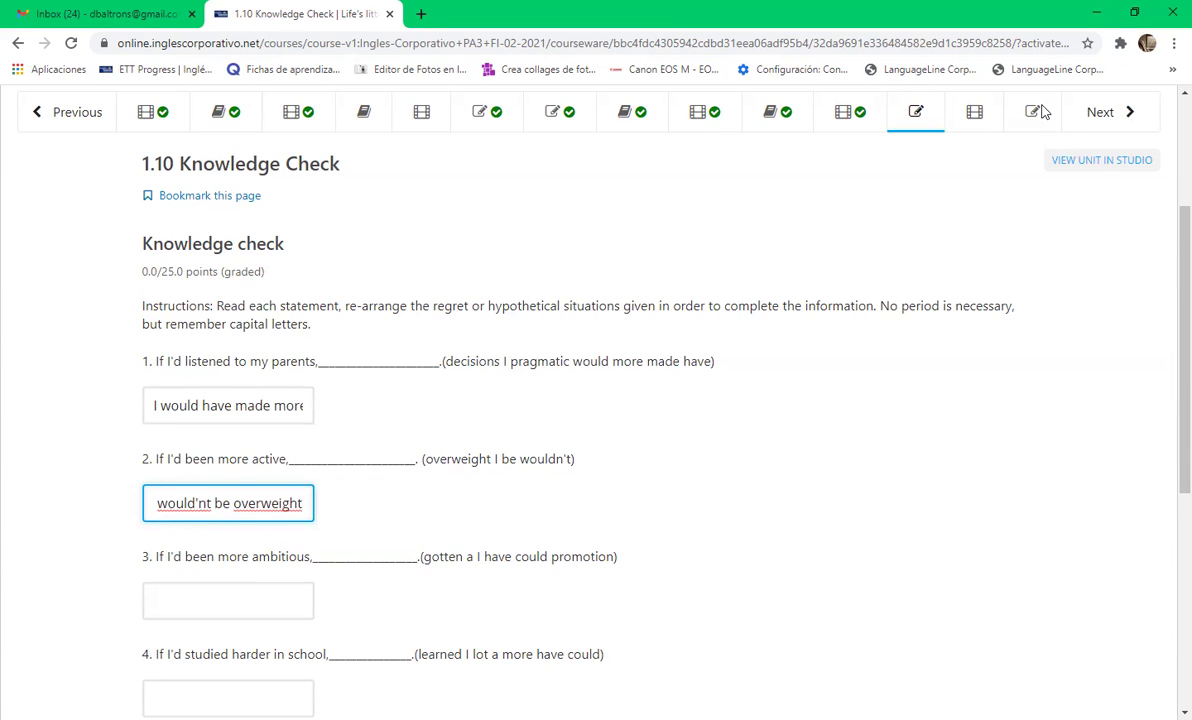
Step: Review the full wording of the answer to statement 1 through to its end
click(157, 400)
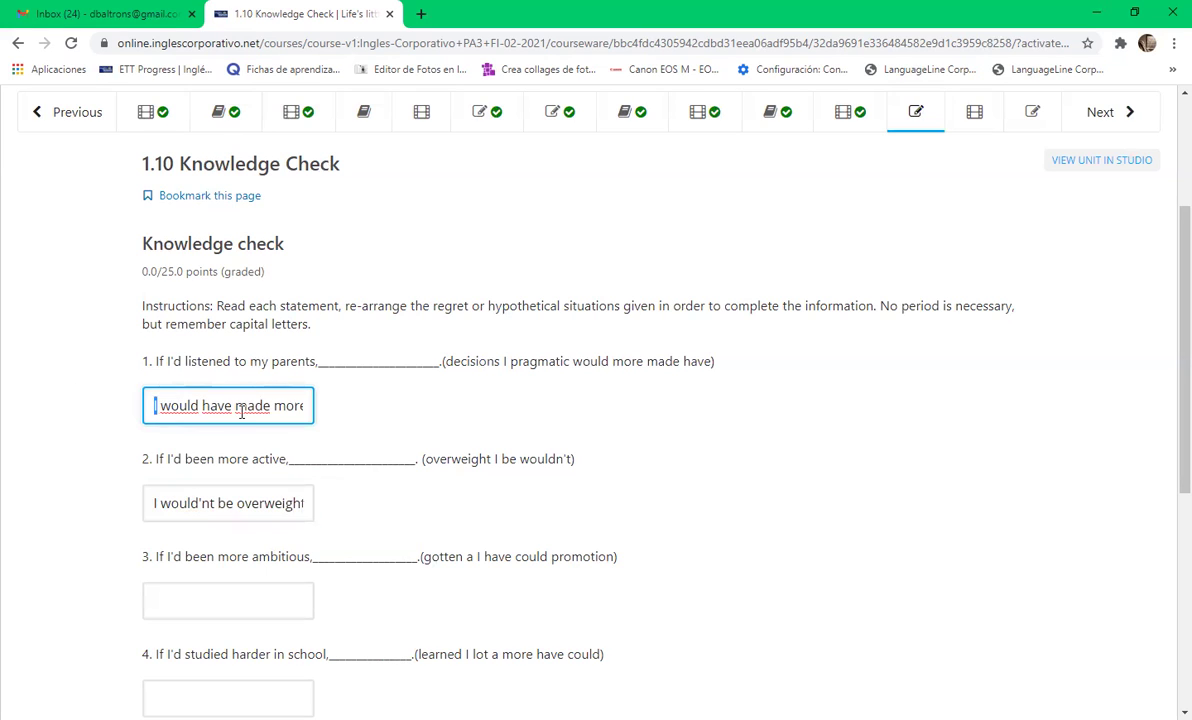
key(End)
text(pragmatic decisions)
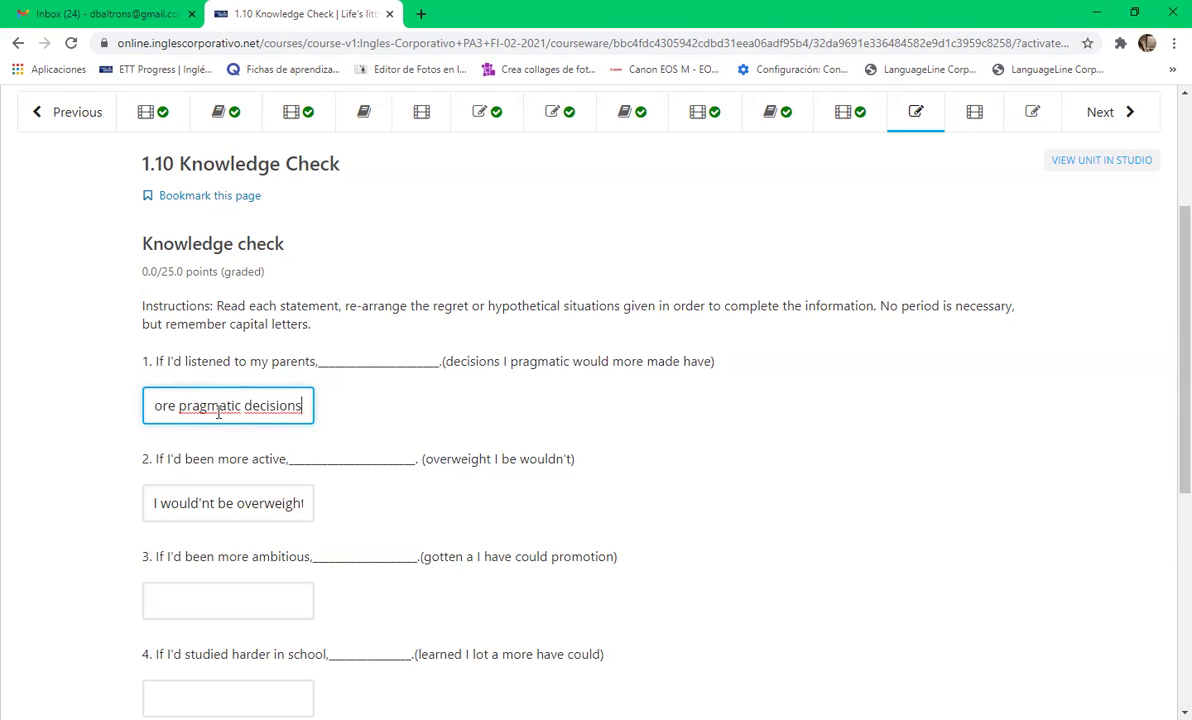
click(408, 532)
Step: Answer statement 3, about being more ambitious, with "I could have gotten a promotion"
click(195, 590)
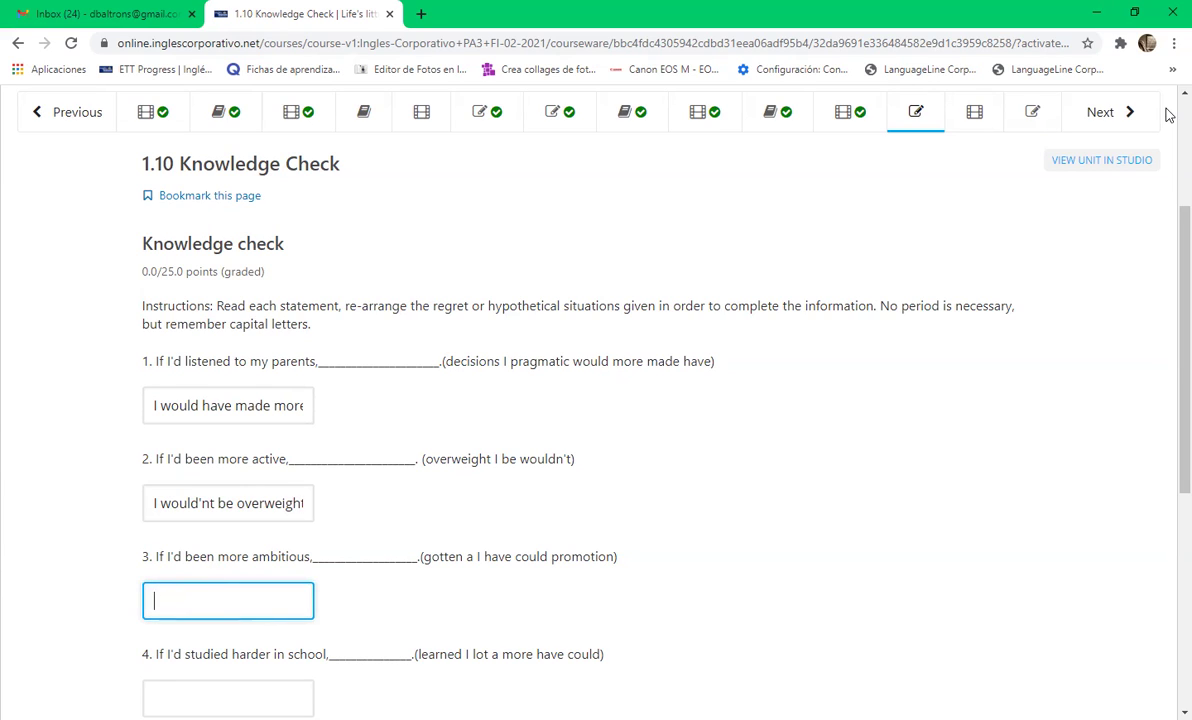
text(I)
text(could have gotten a promotion)
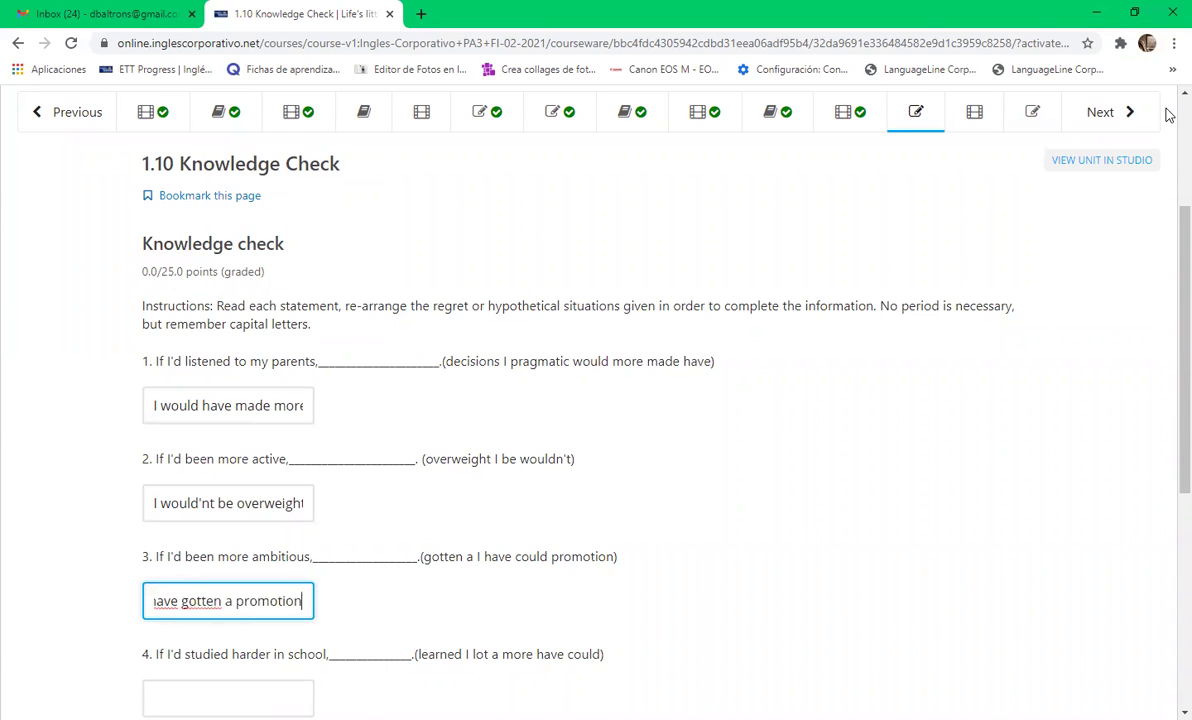
click(1152, 561)
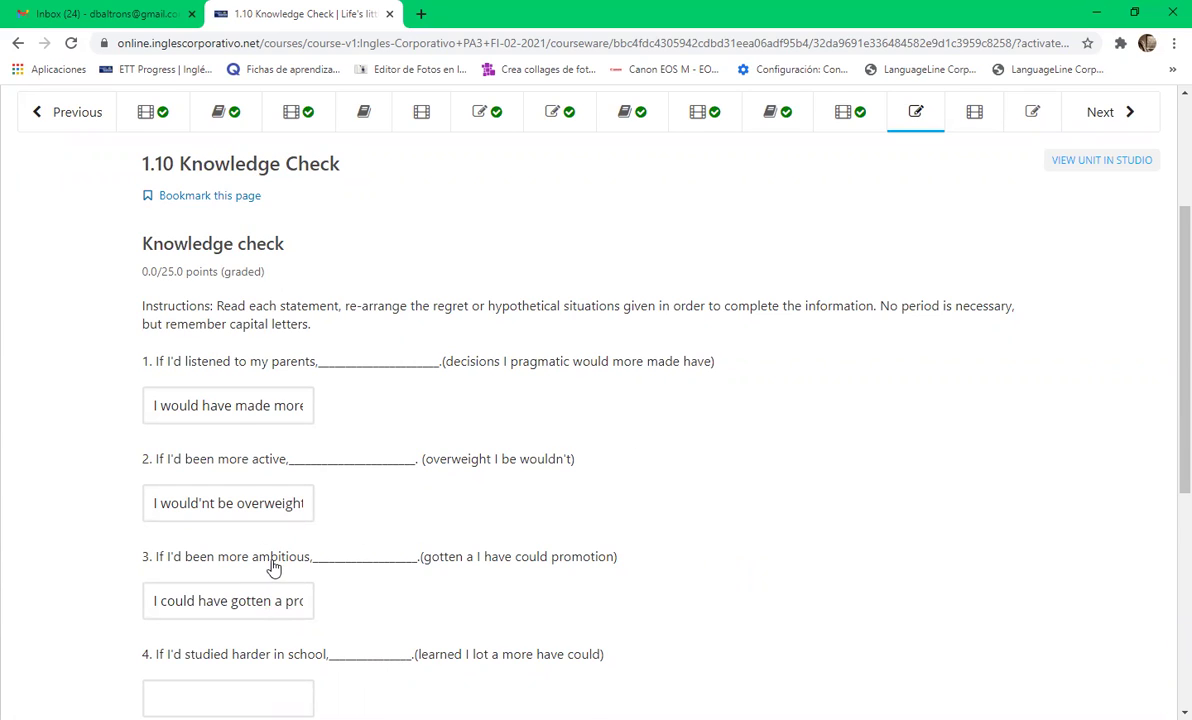
Step: Answer statement 4, about studying harder in school, with "I could have learned a lot more"
scroll(596, 400, down, 1)
scroll(397, 553, down, 3)
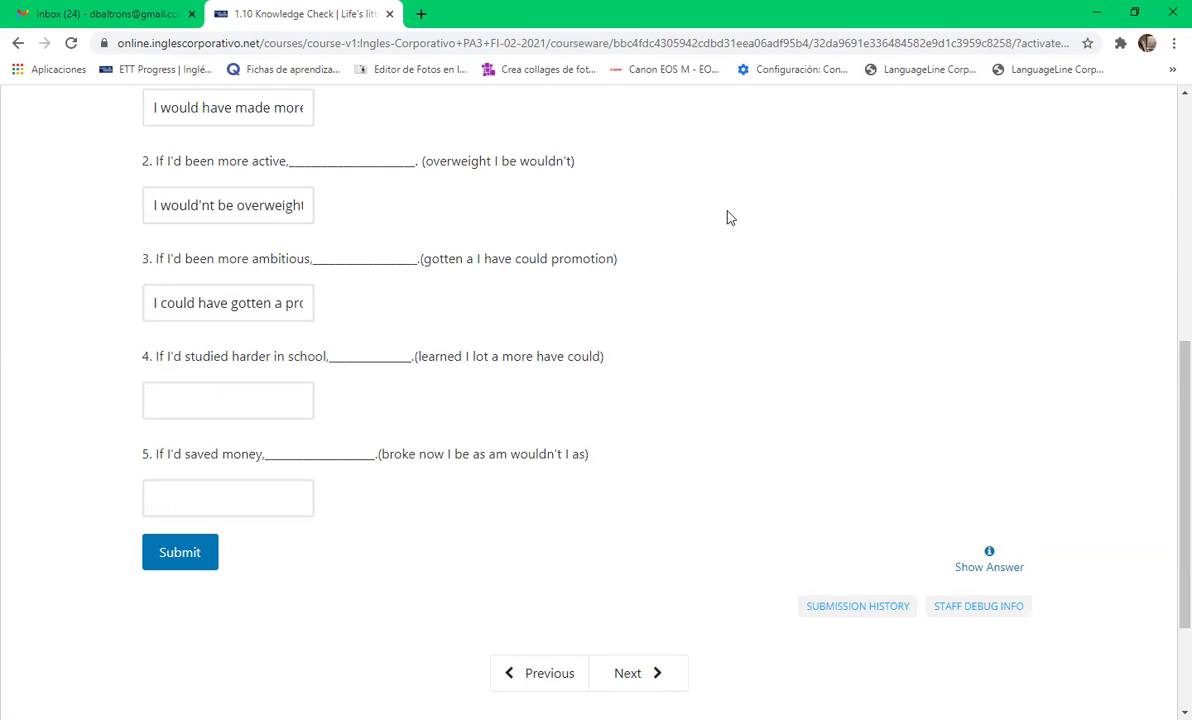
click(305, 396)
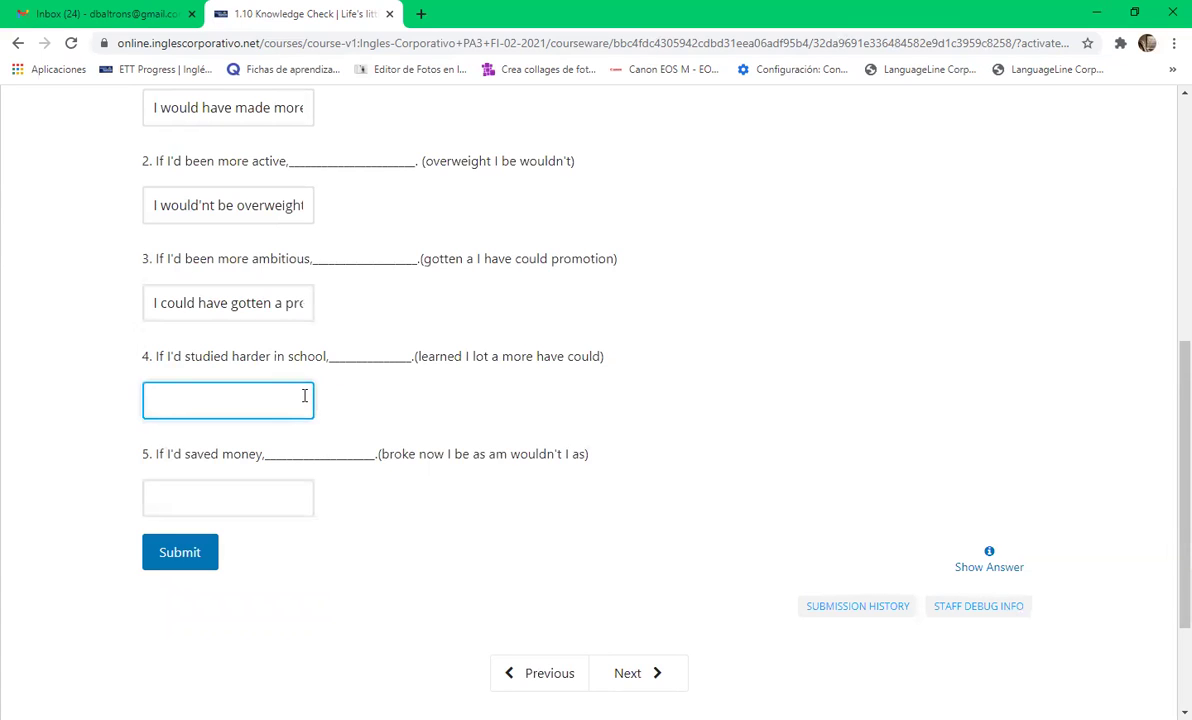
text(I)
text( could have learned a lot mo)
text(re)
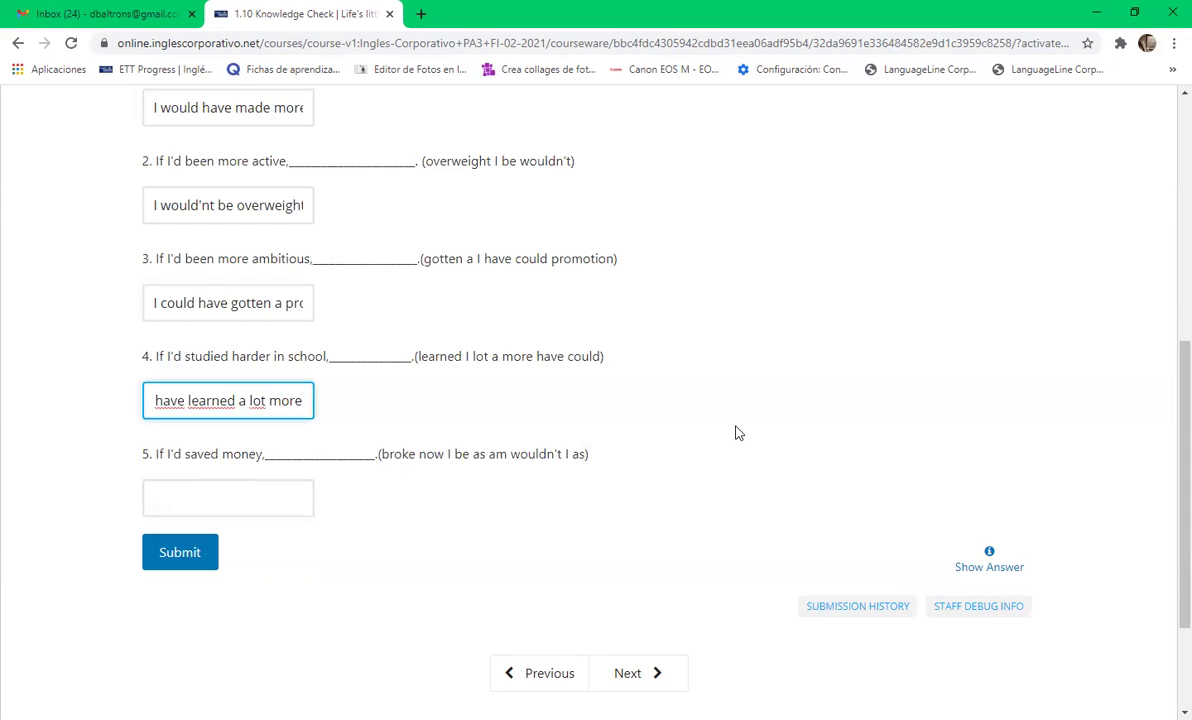
Step: Answer statement 5, about saving money, with "I wouldn't be as broke as I am"
click(207, 511)
click(430, 550)
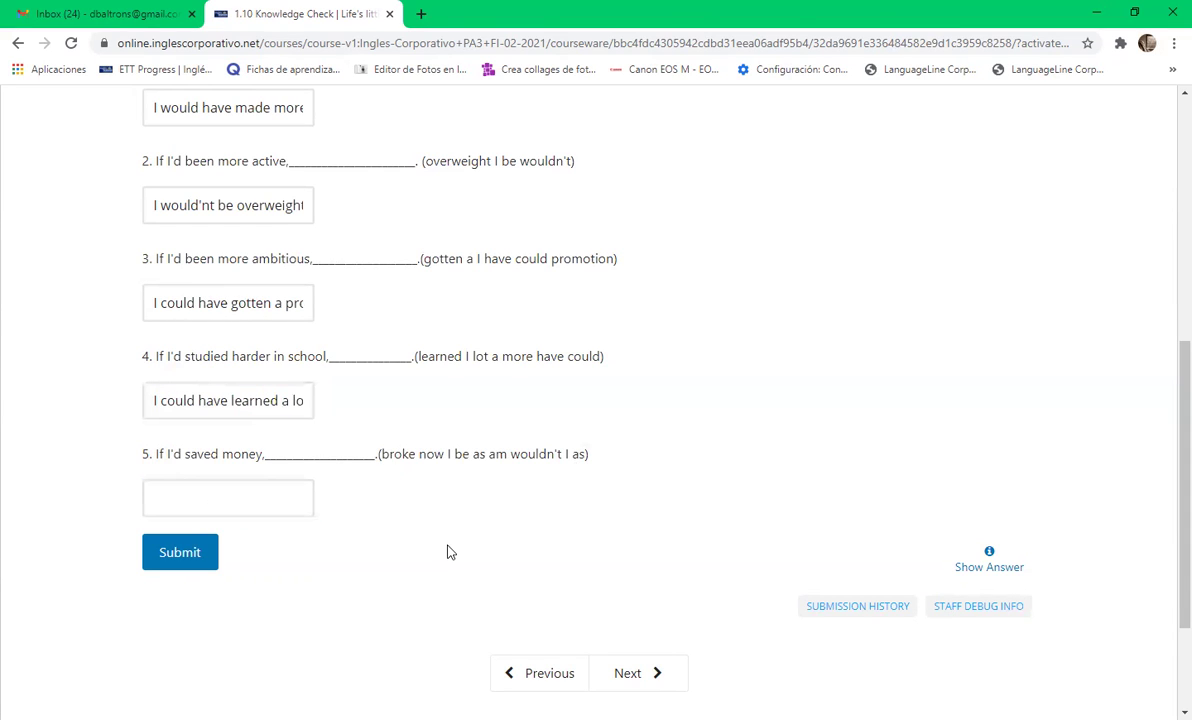
click(283, 506)
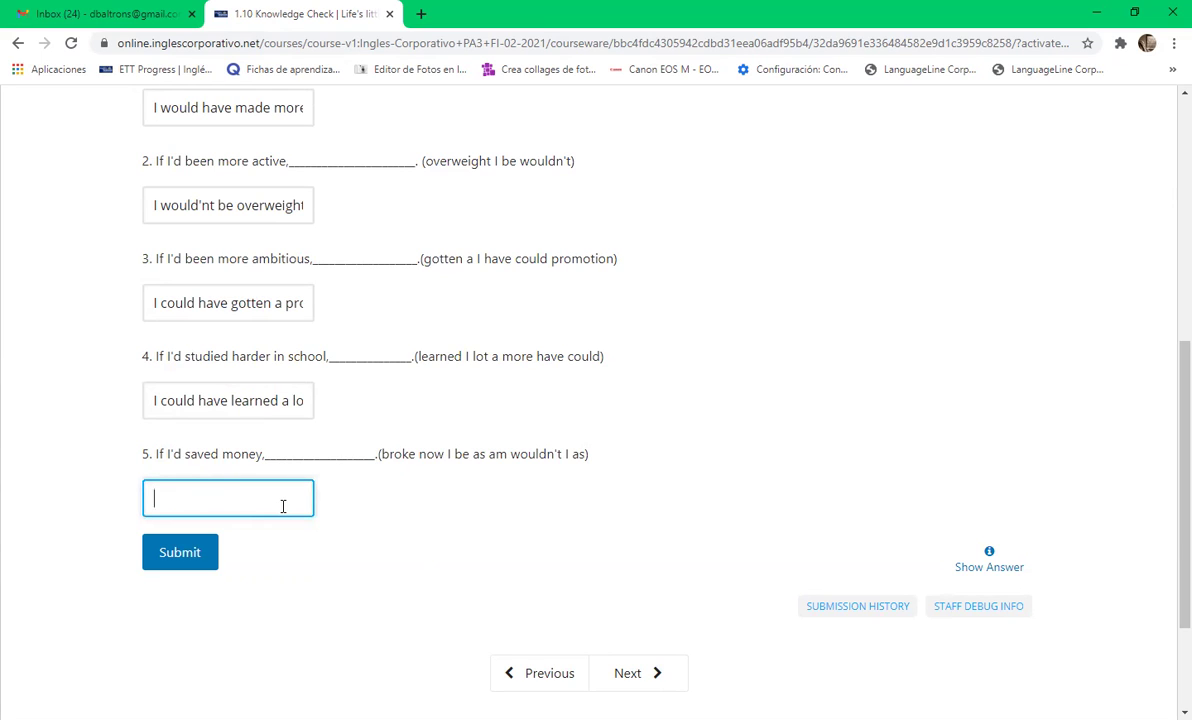
text(I wouldn't b)
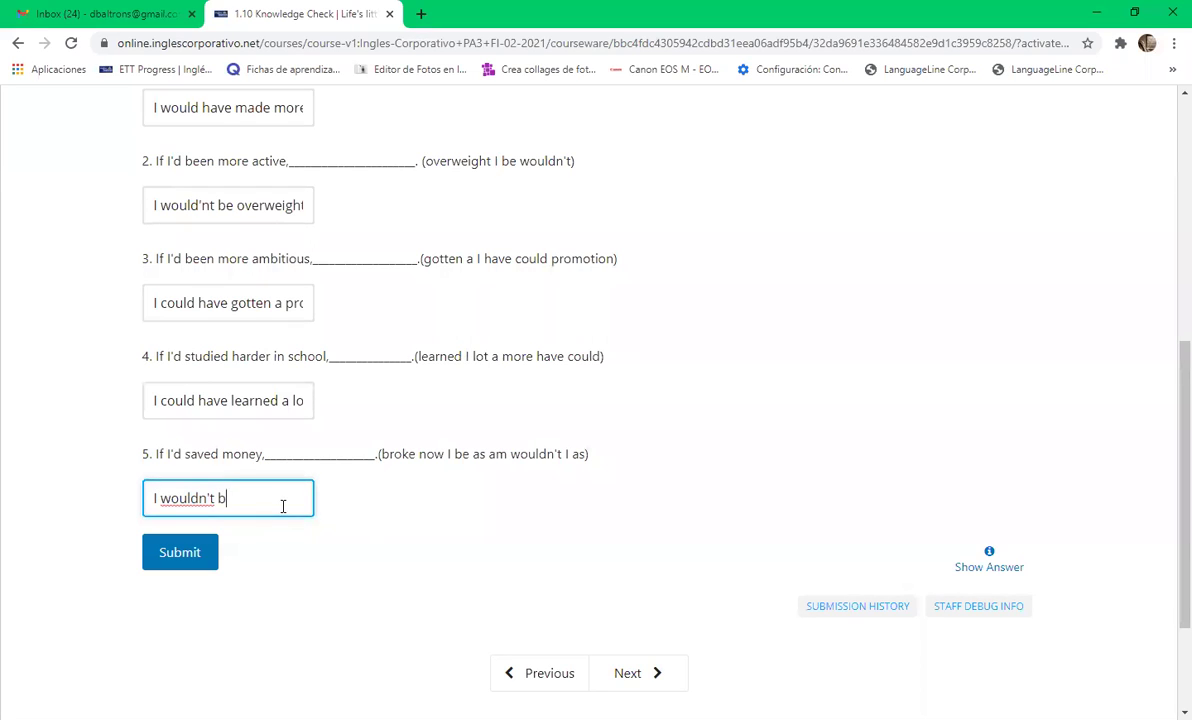
text(e as broke as)
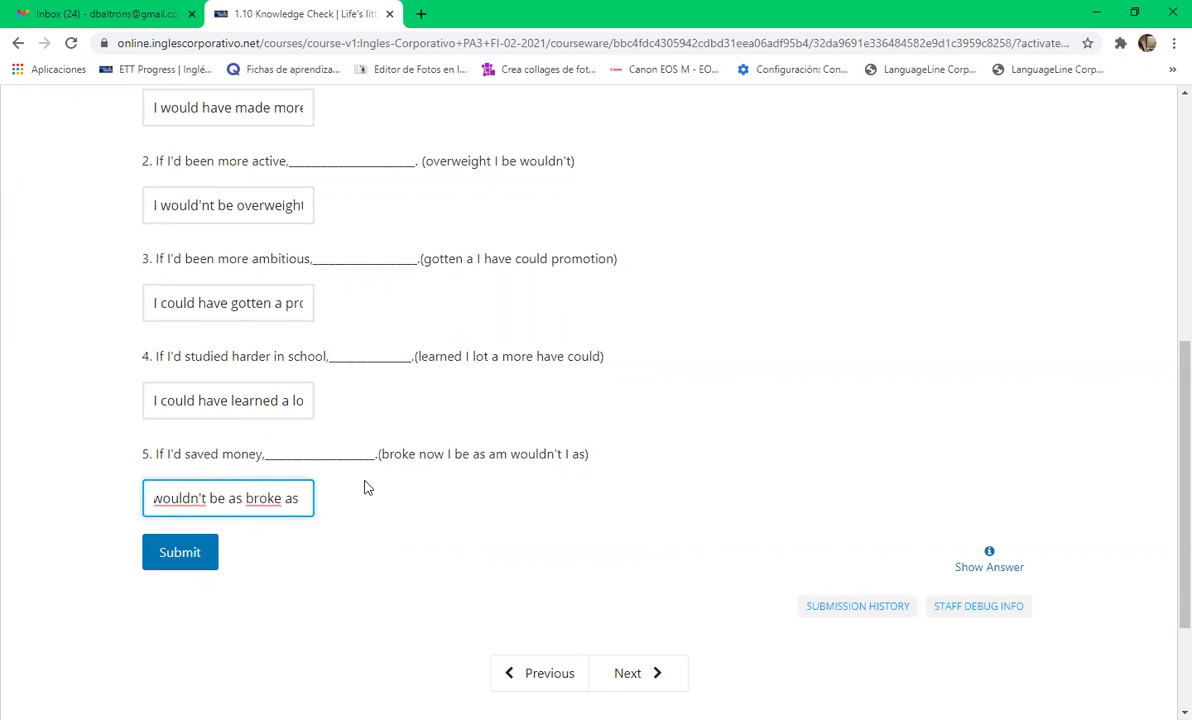
text( I)
scroll(321, 480, down, 1)
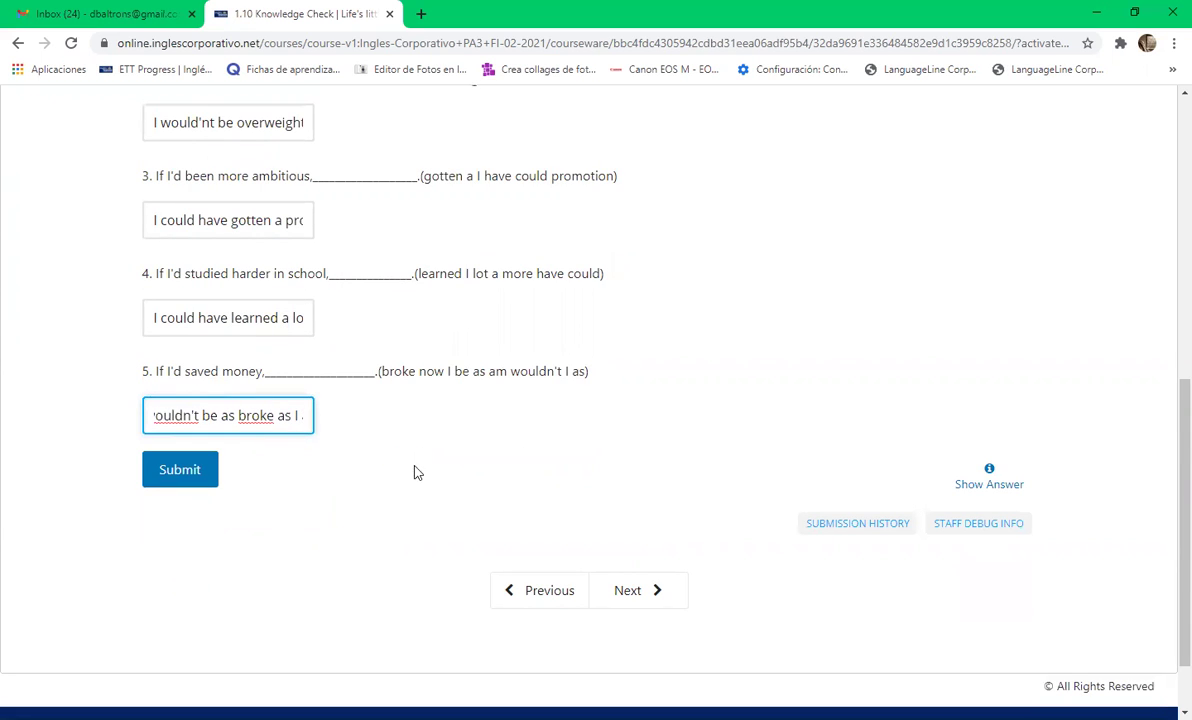
text(am)
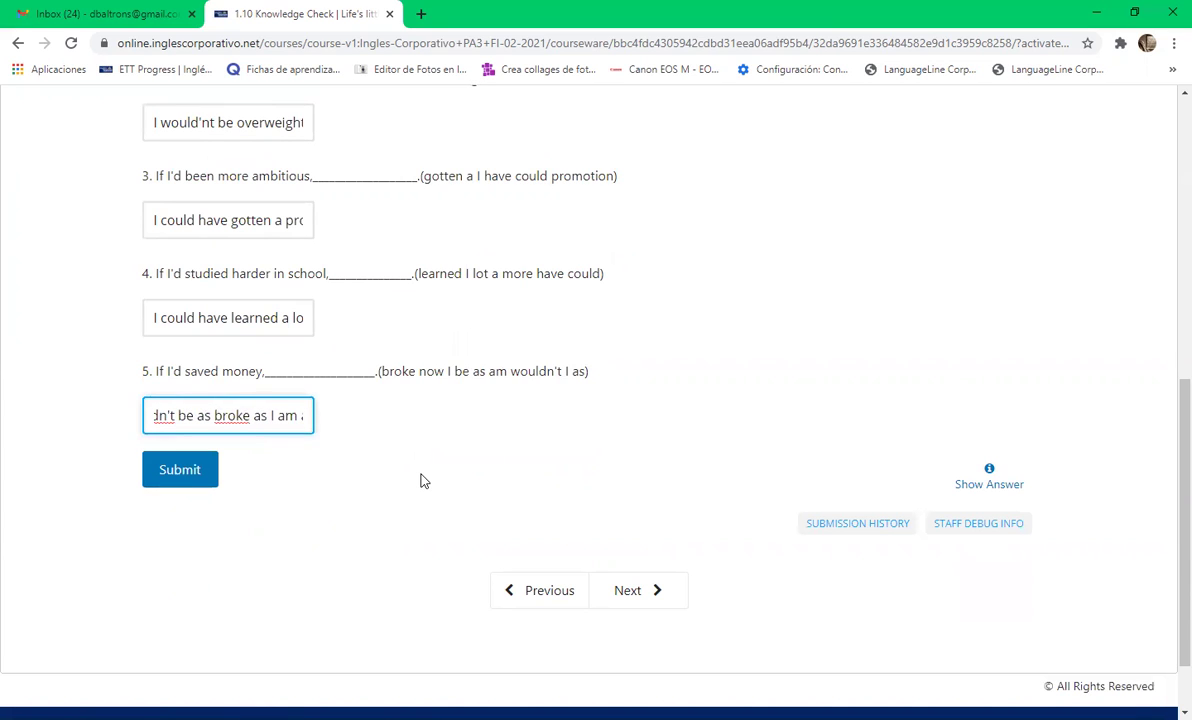
text(n)
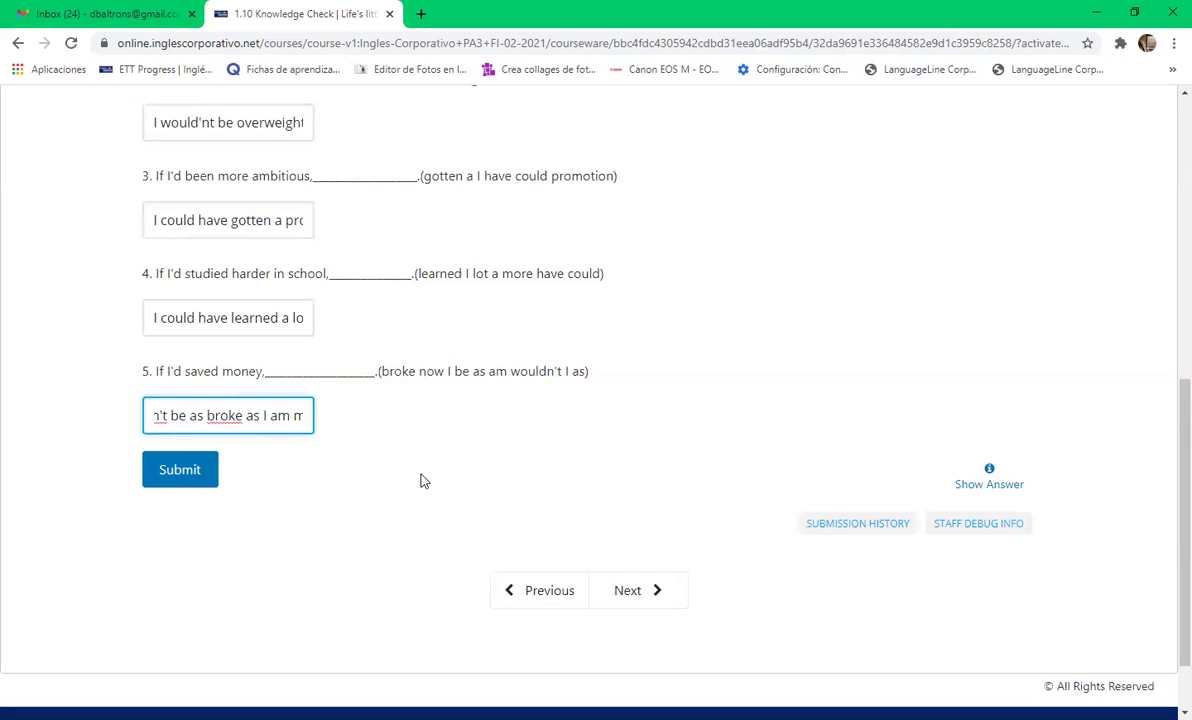
key(BackSpace)
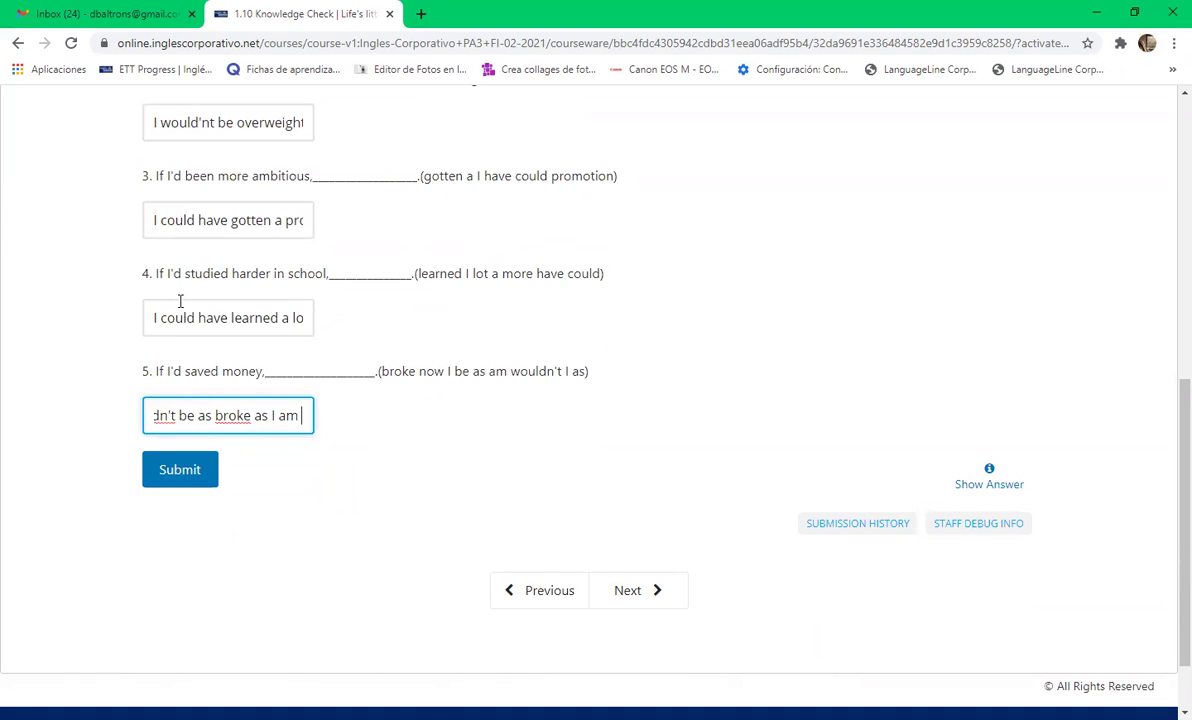
Step: Submit the five knowledge check answers for grading
click(204, 472)
scroll(260, 500, up, 3)
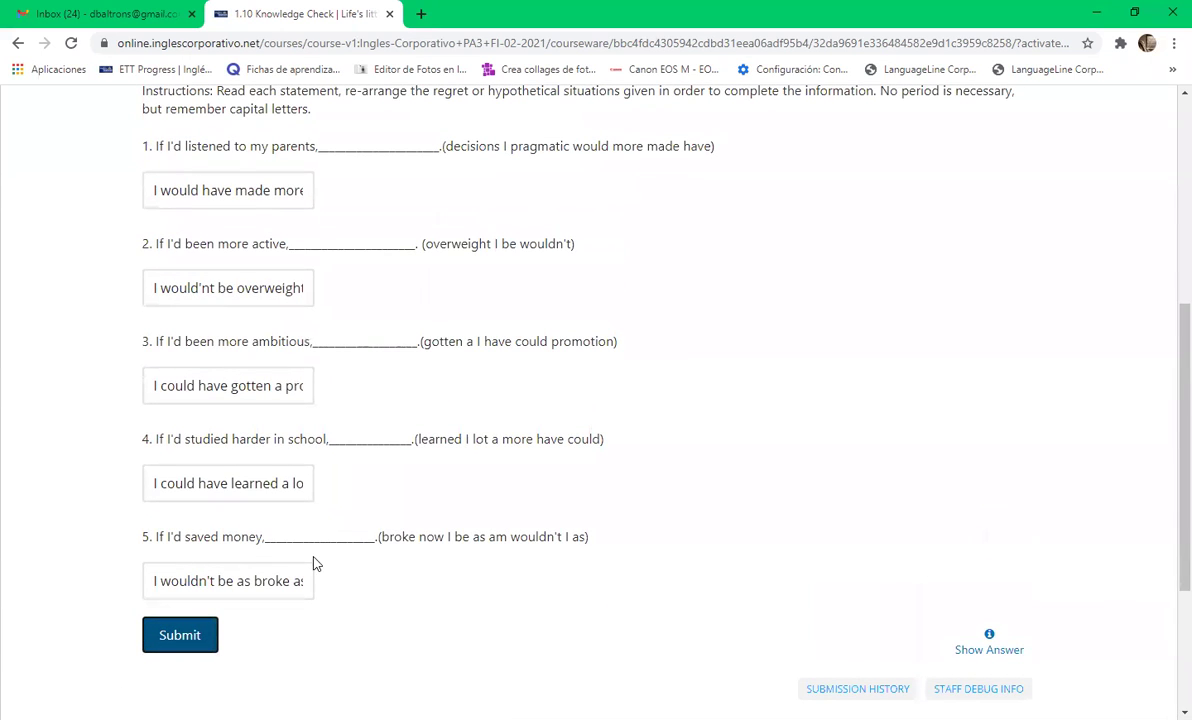
scroll(367, 412, down, 1)
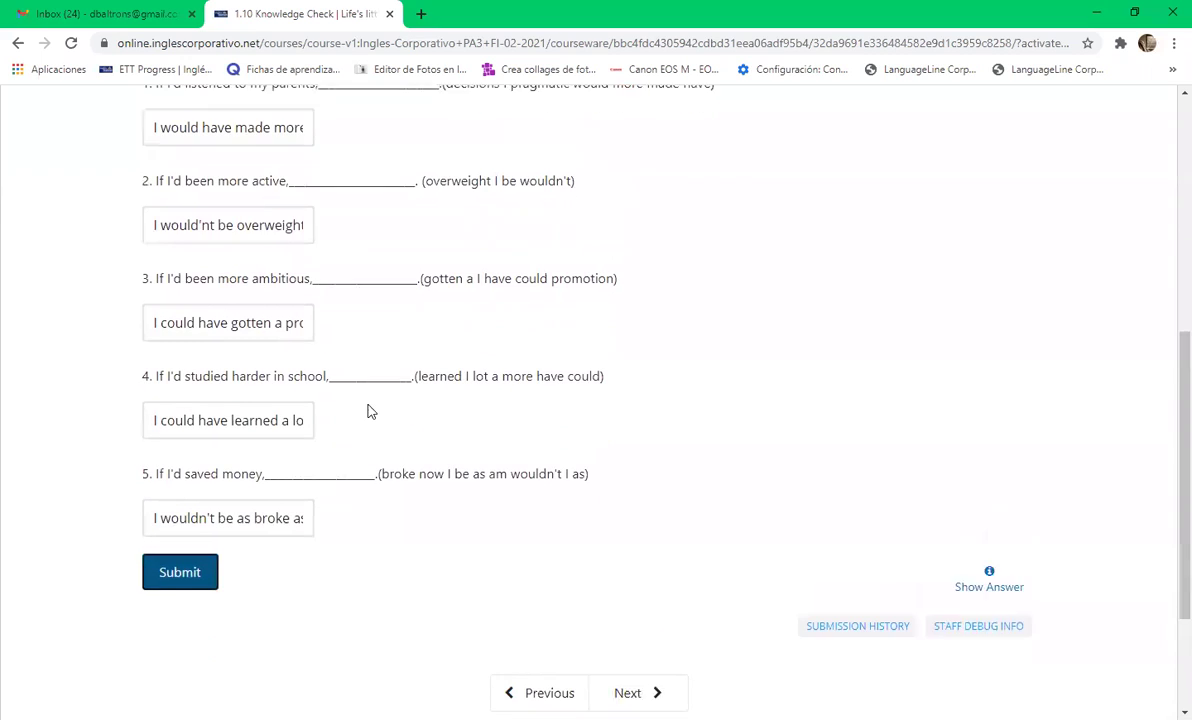
click(162, 560)
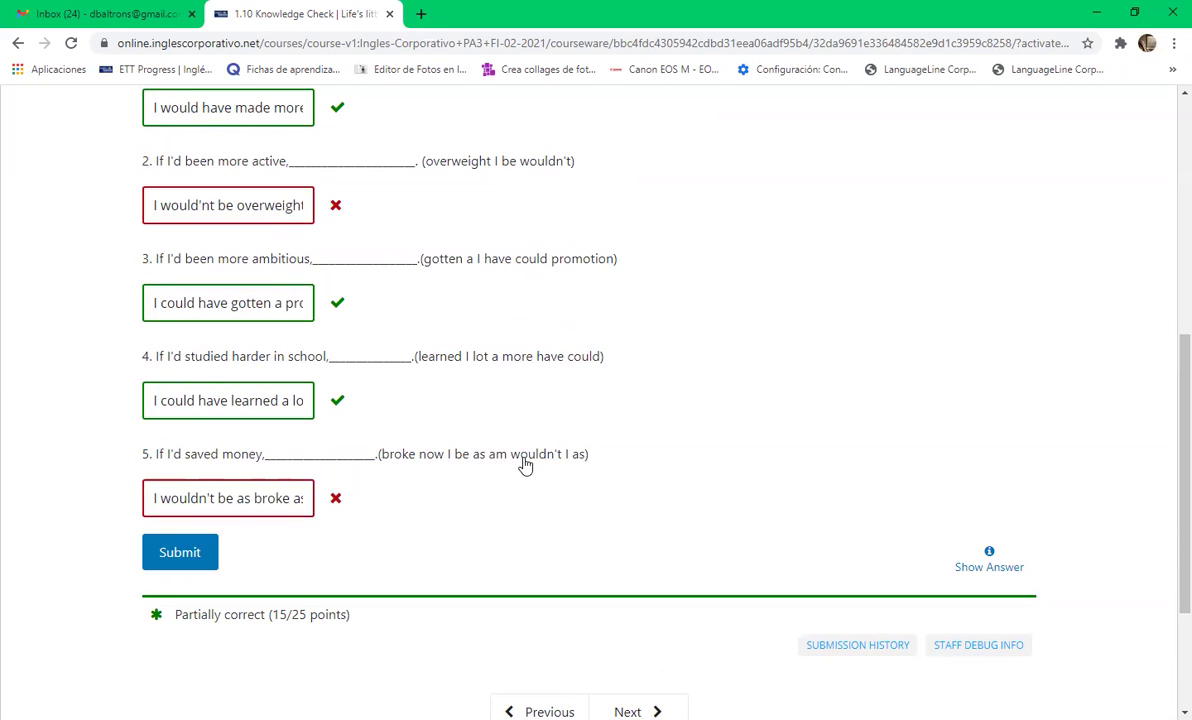
Step: Read through the full text of the submitted answer to statement 5 and compare it with the given words
click(314, 498)
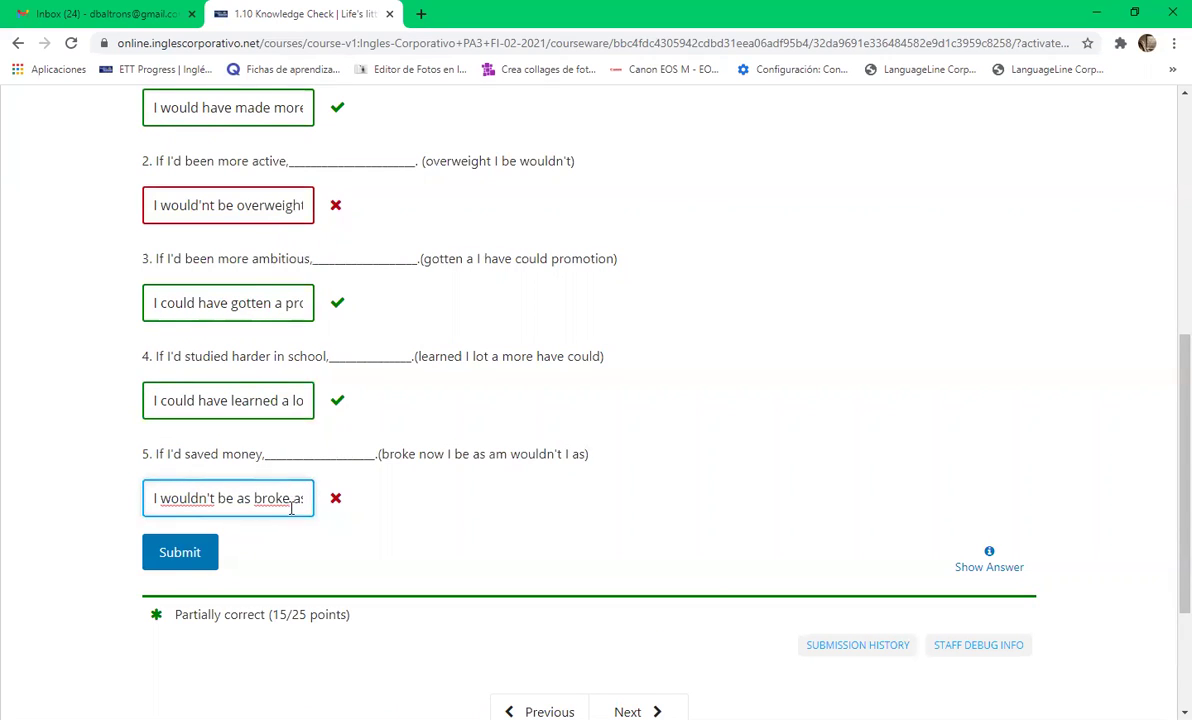
key(Right)
key(Right)
key(Right)
key(Right)
key(Right)
key(Right)
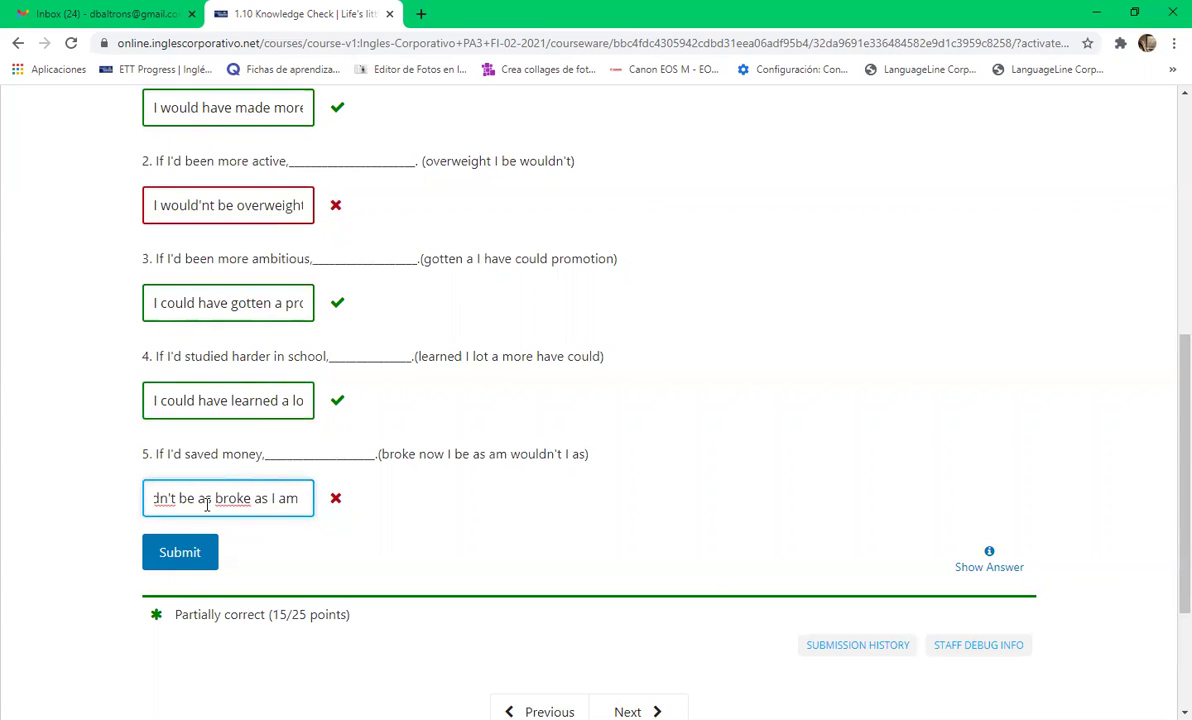
key(Left)
key(Left)
key(Left)
key(Left)
key(Left)
key(Left)
key(Left)
key(Left)
key(Left)
key(Left)
key(Left)
key(Left)
key(Left)
key(Left)
key(Left)
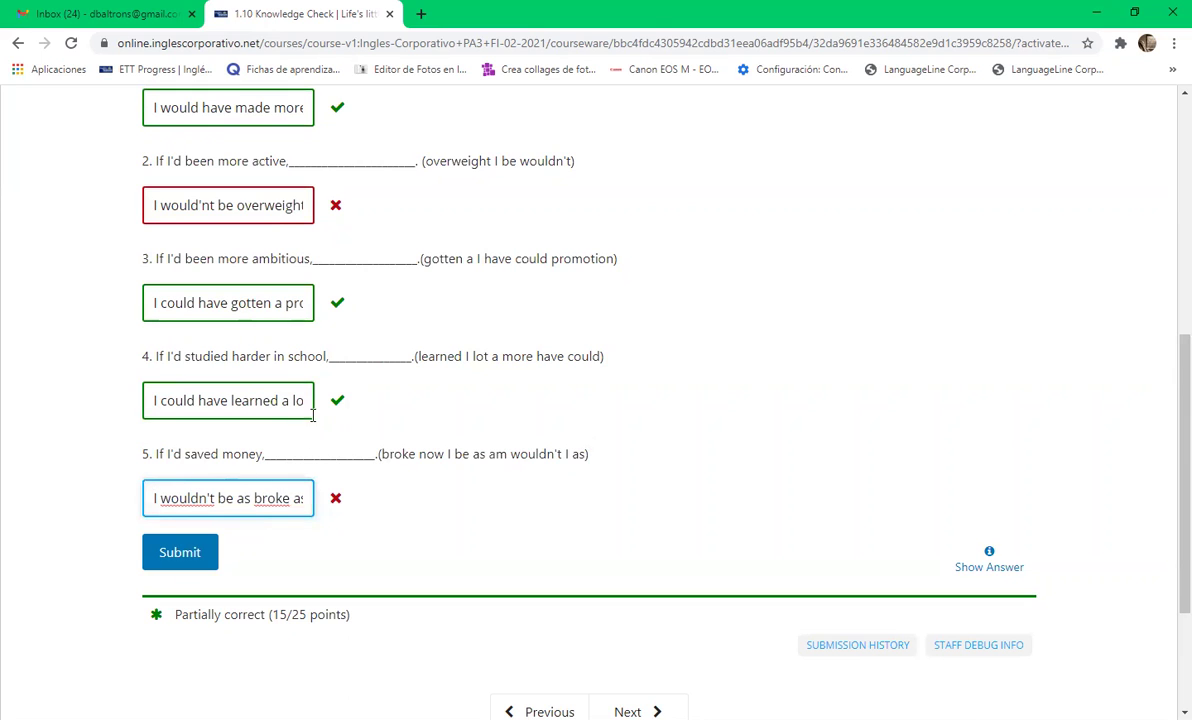
Step: Reveal the correct answers to the knowledge check and return to the answer for statement 5
click(983, 562)
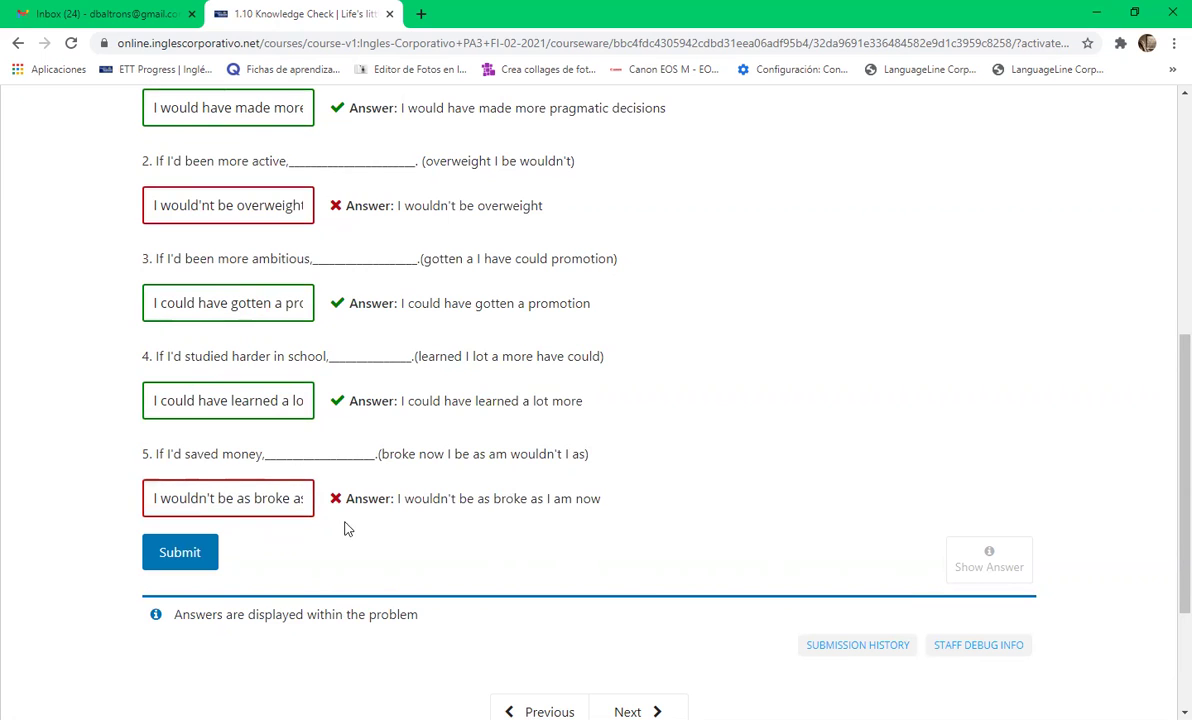
click(304, 504)
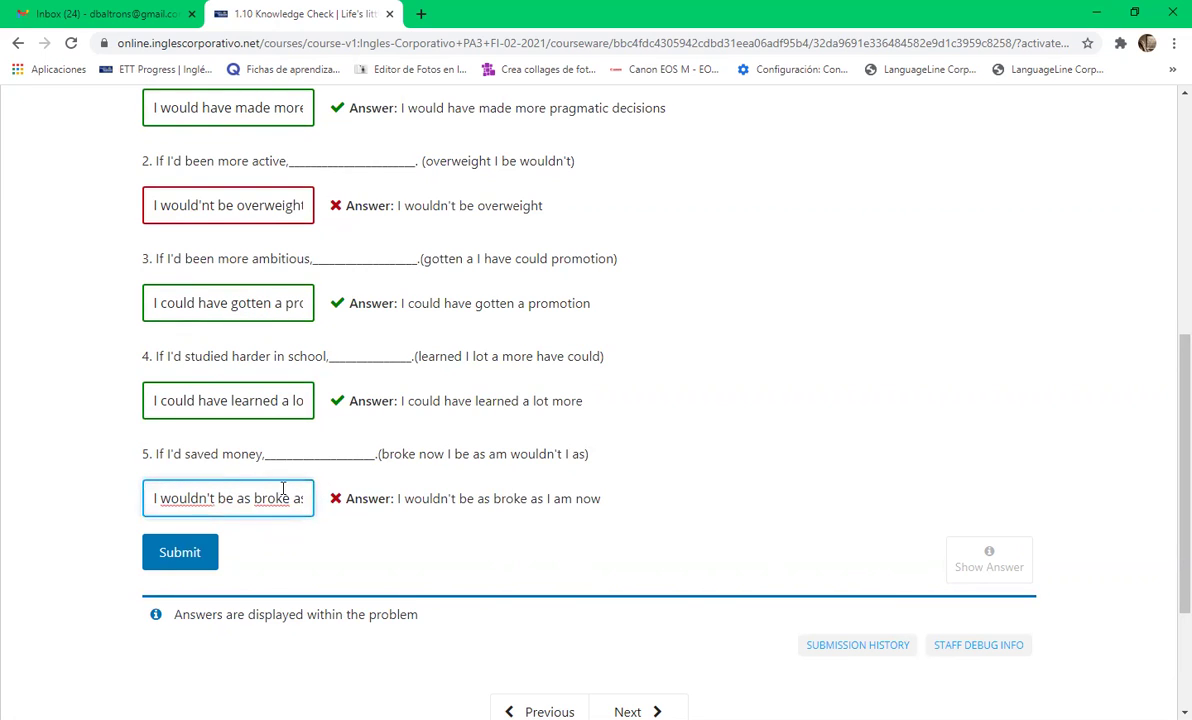
Step: Complete the answer to statement 5 by adding "now" at its end
click(288, 497)
key(End)
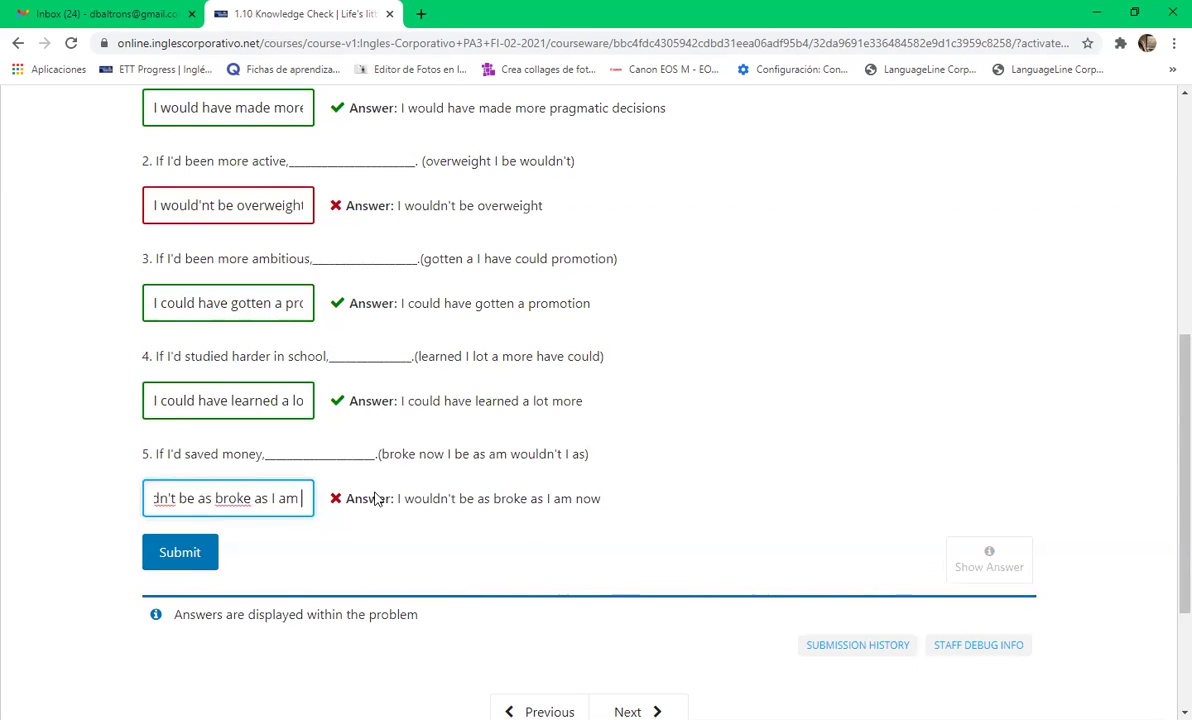
text(n)
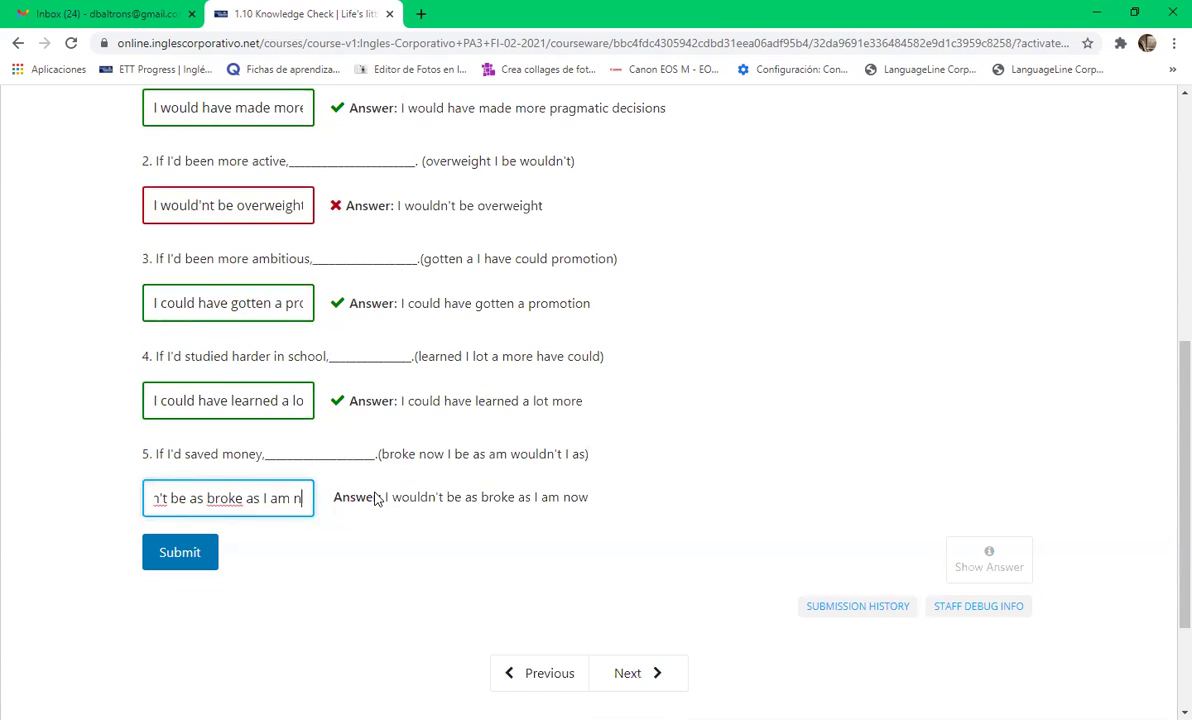
text(ow)
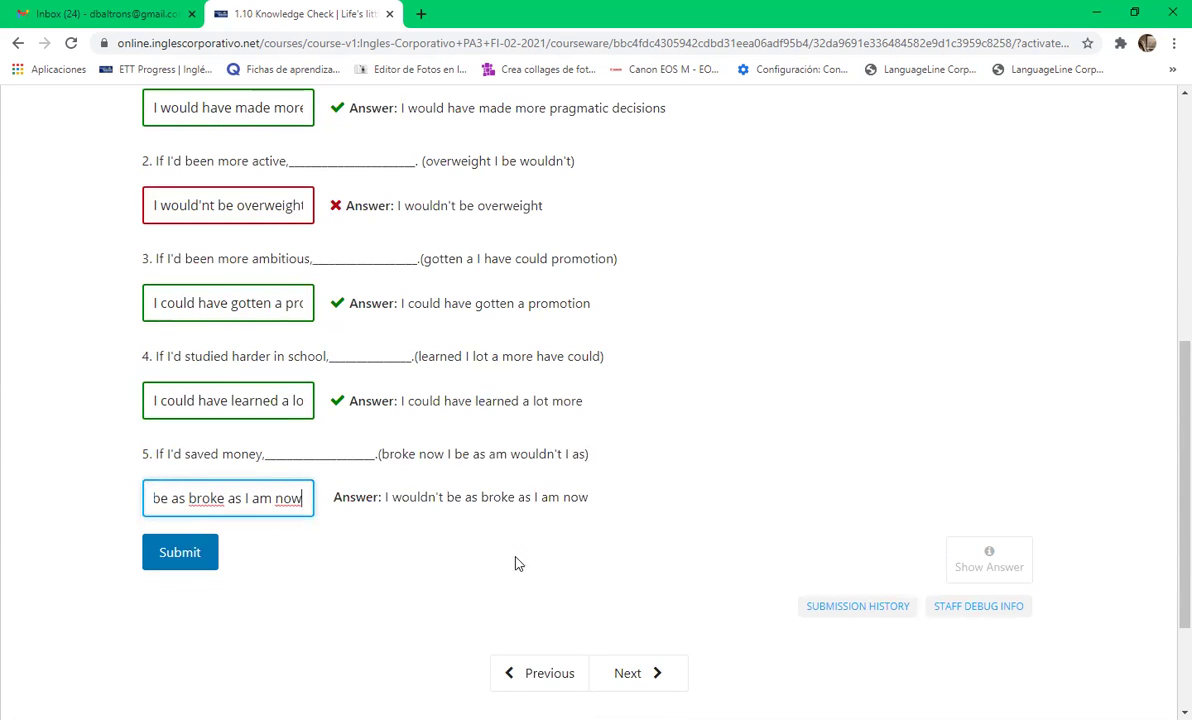
click(346, 537)
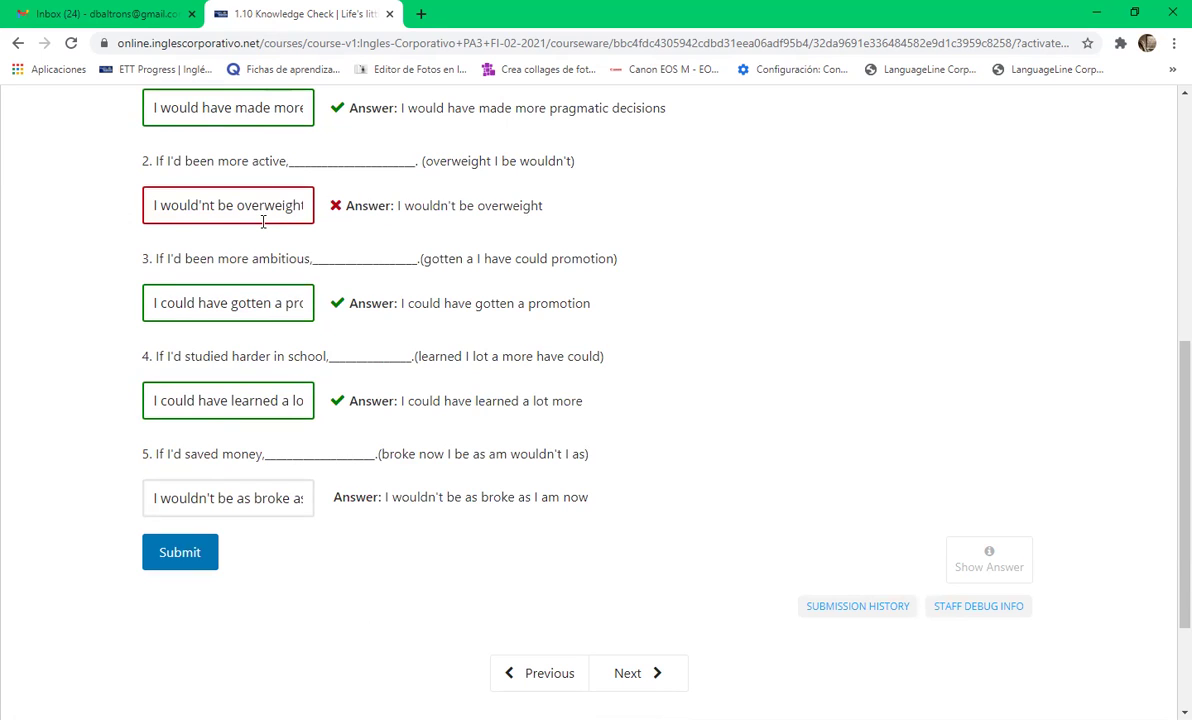
Step: Correct the answer to statement 2 to "I wouldn't be overweight" and resubmit the knowledge check
click(235, 497)
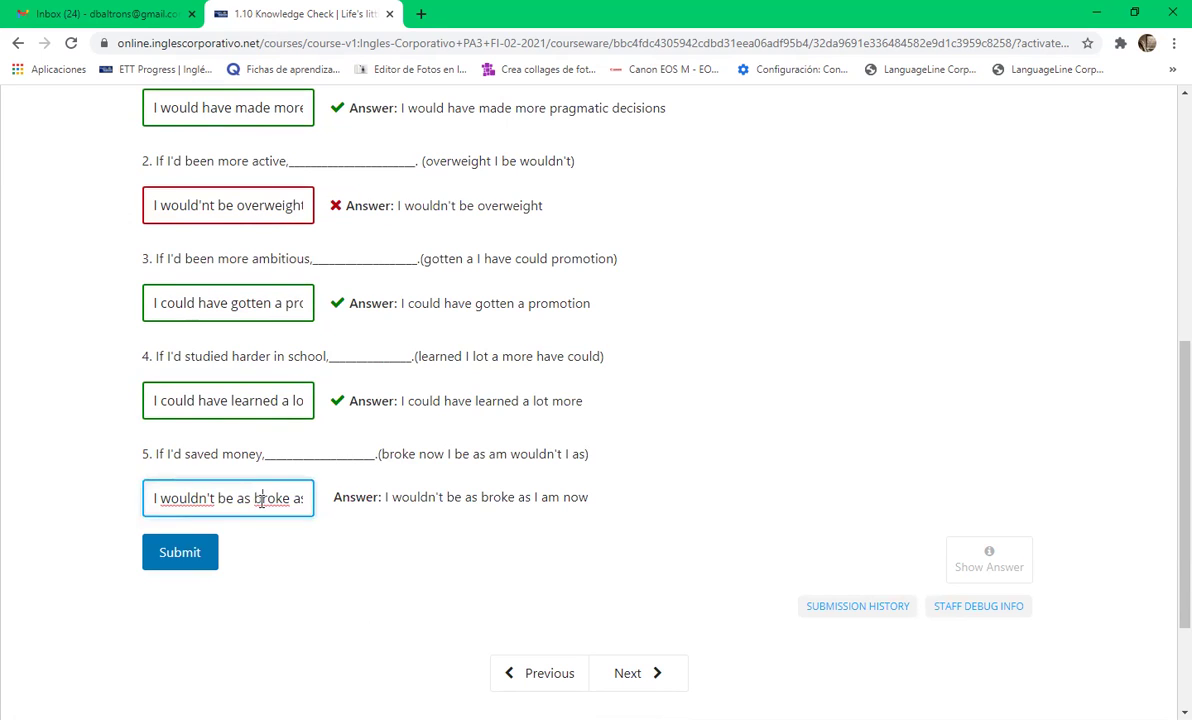
click(197, 203)
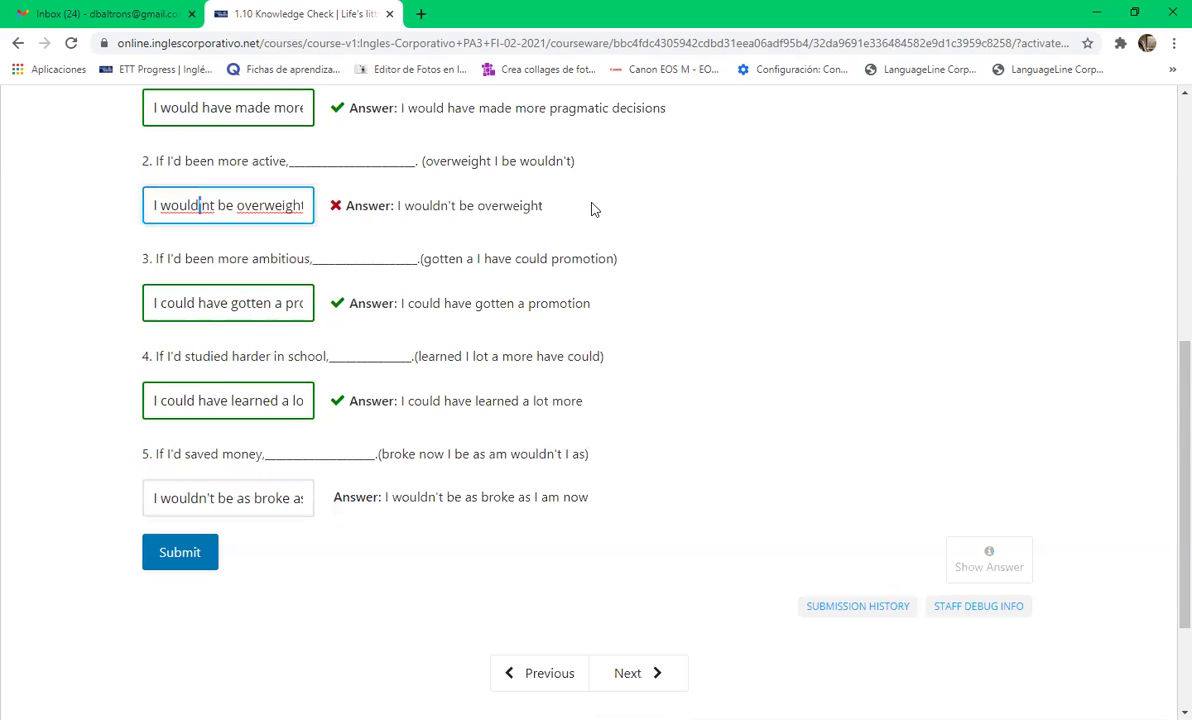
key(BackSpace)
key(Right)
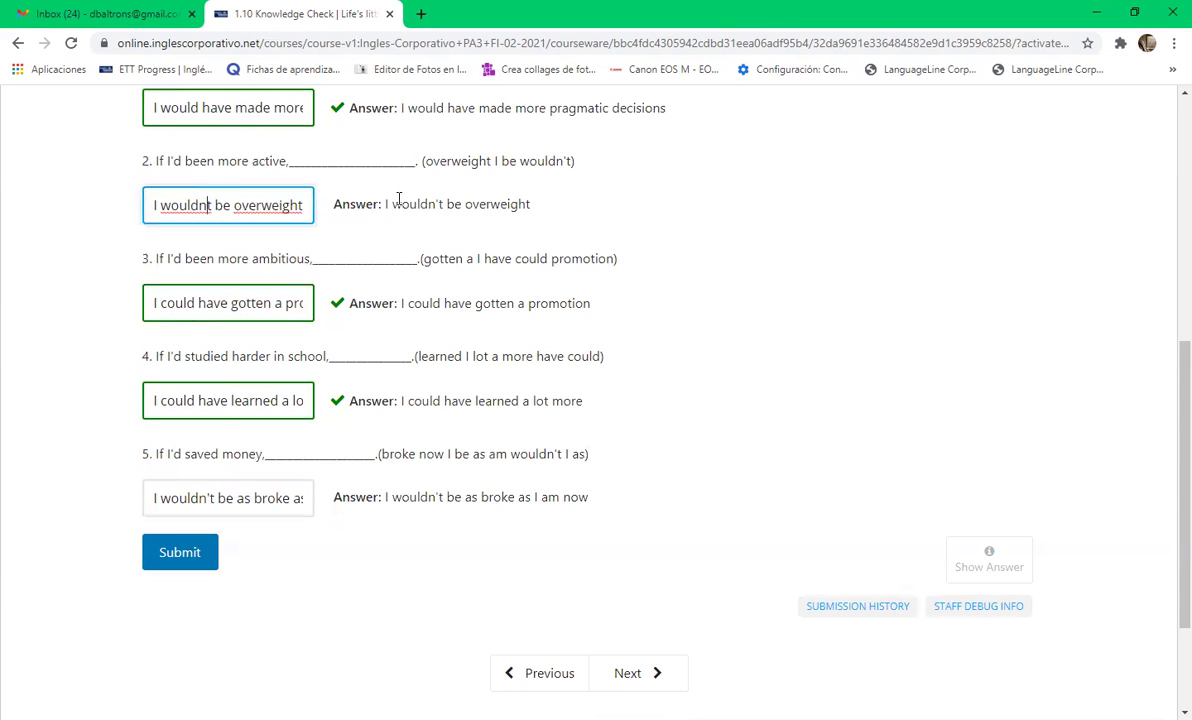
text(')
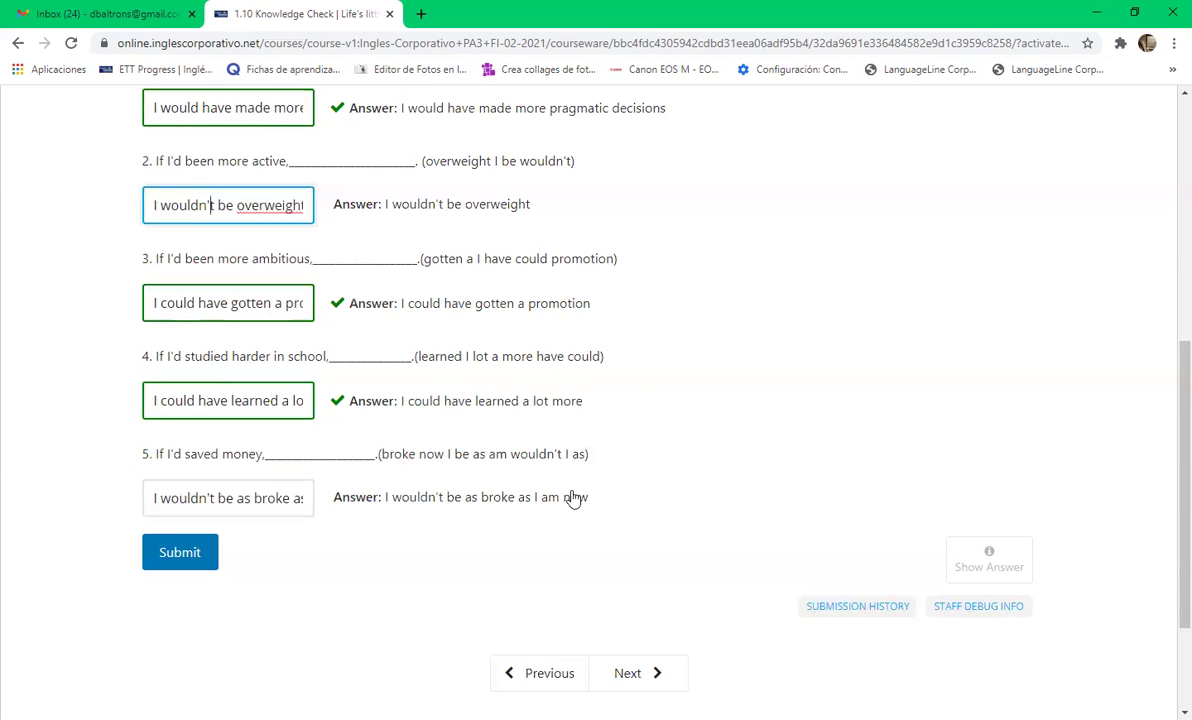
key(Tab)
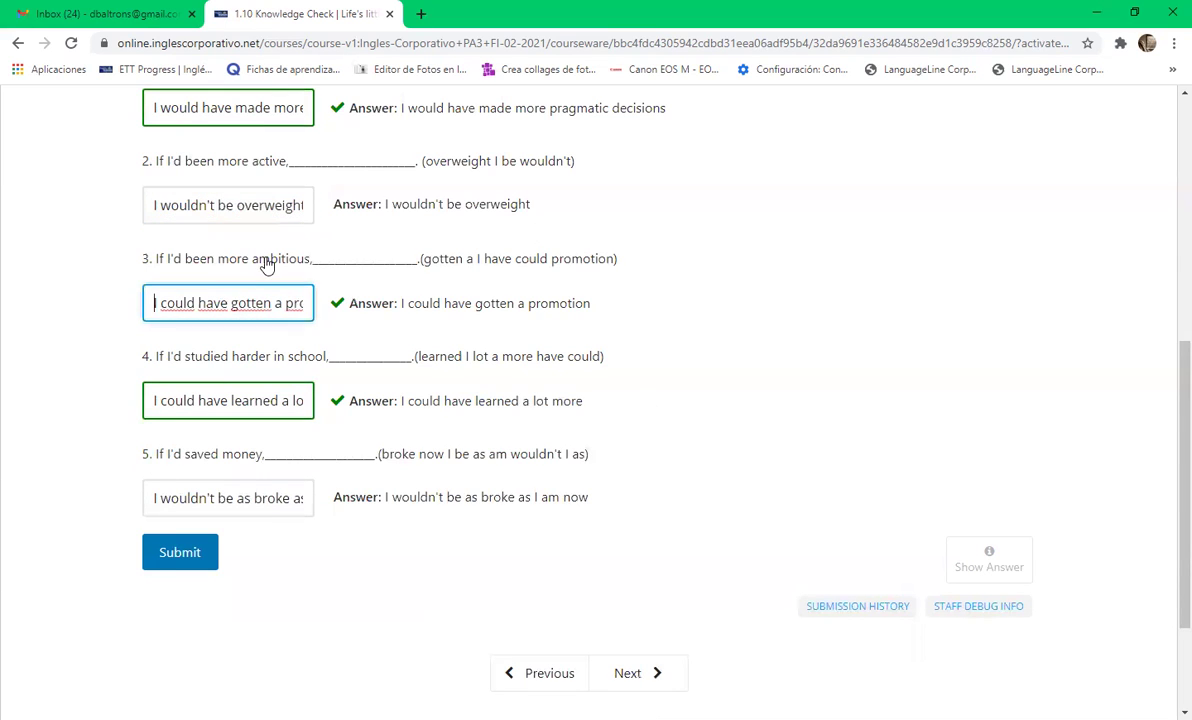
click(593, 432)
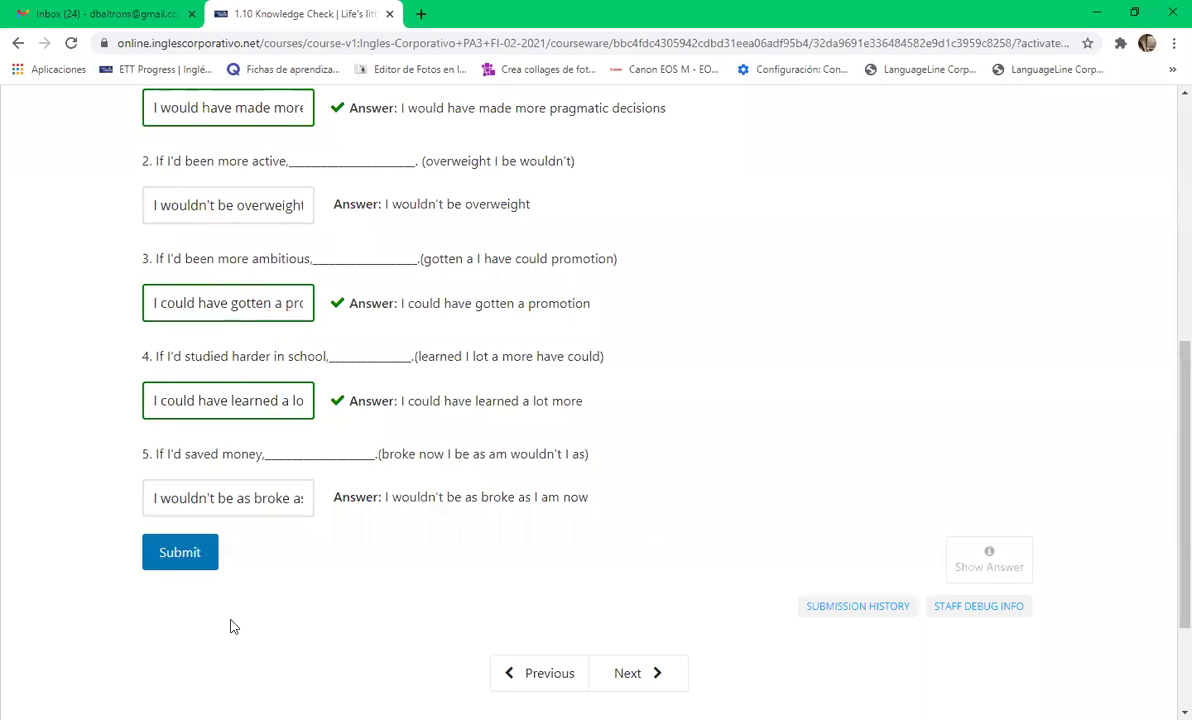
click(178, 556)
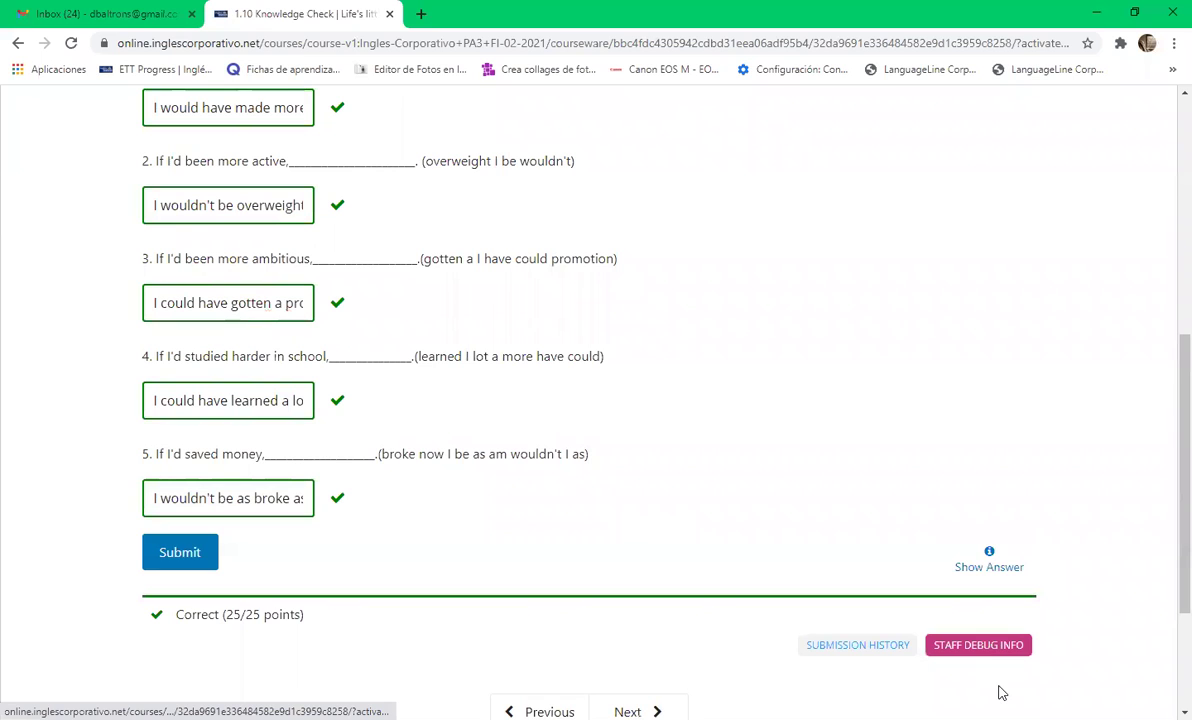
Step: Continue to the next unit, 1.11 Pronunciation: Reduction of have and been, and bring its video into view
scroll(1165, 585, down, 3)
click(635, 540)
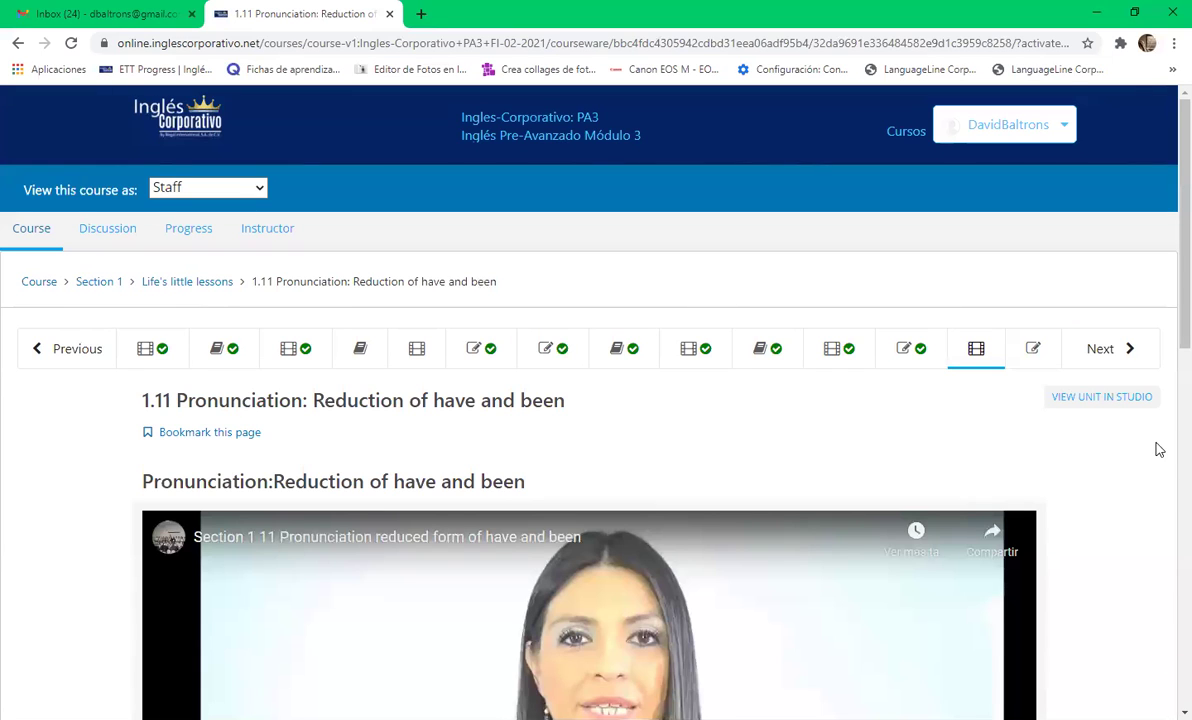
drag(1168, 295, 1168, 432)
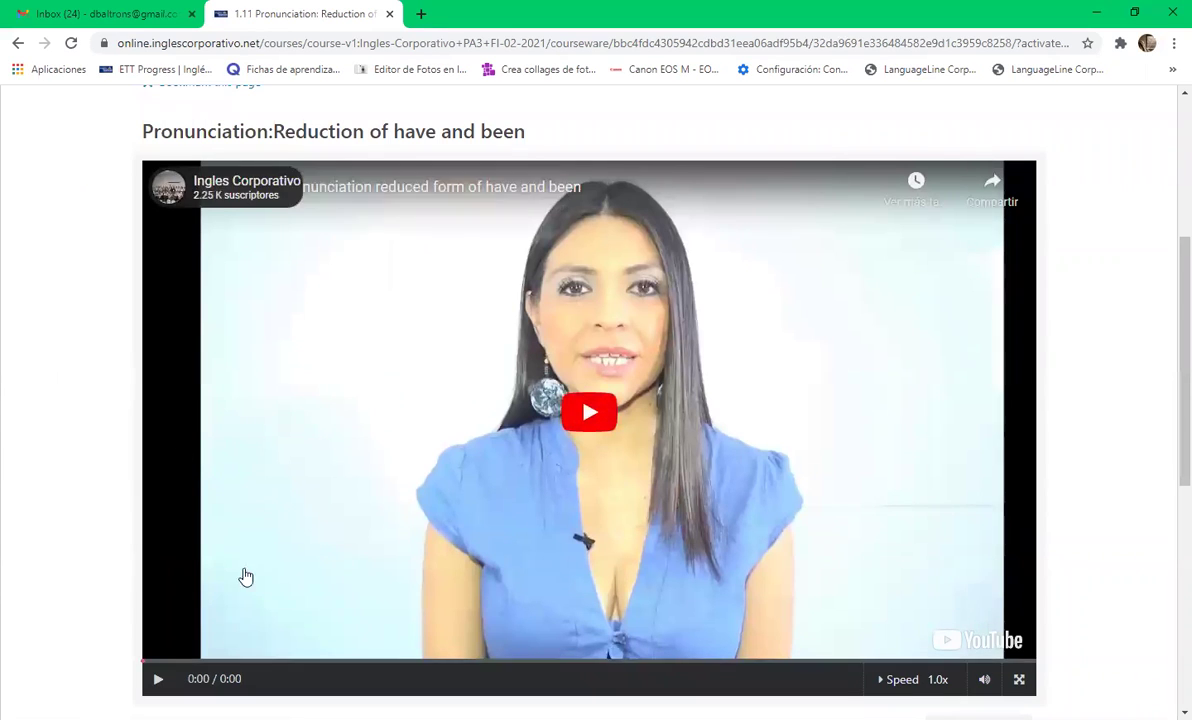
Step: Go back to the course outline and reopen the "Life's little lessons" lesson of Section 1
click(18, 43)
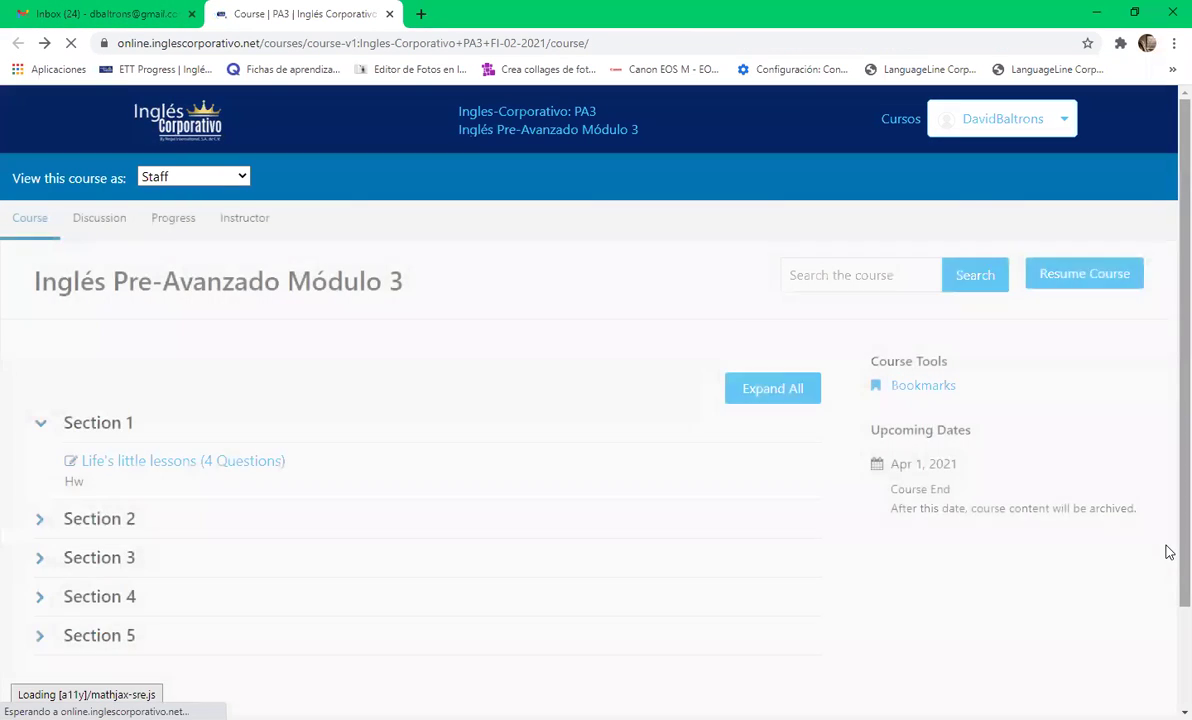
scroll(1169, 560, down, 1)
click(163, 420)
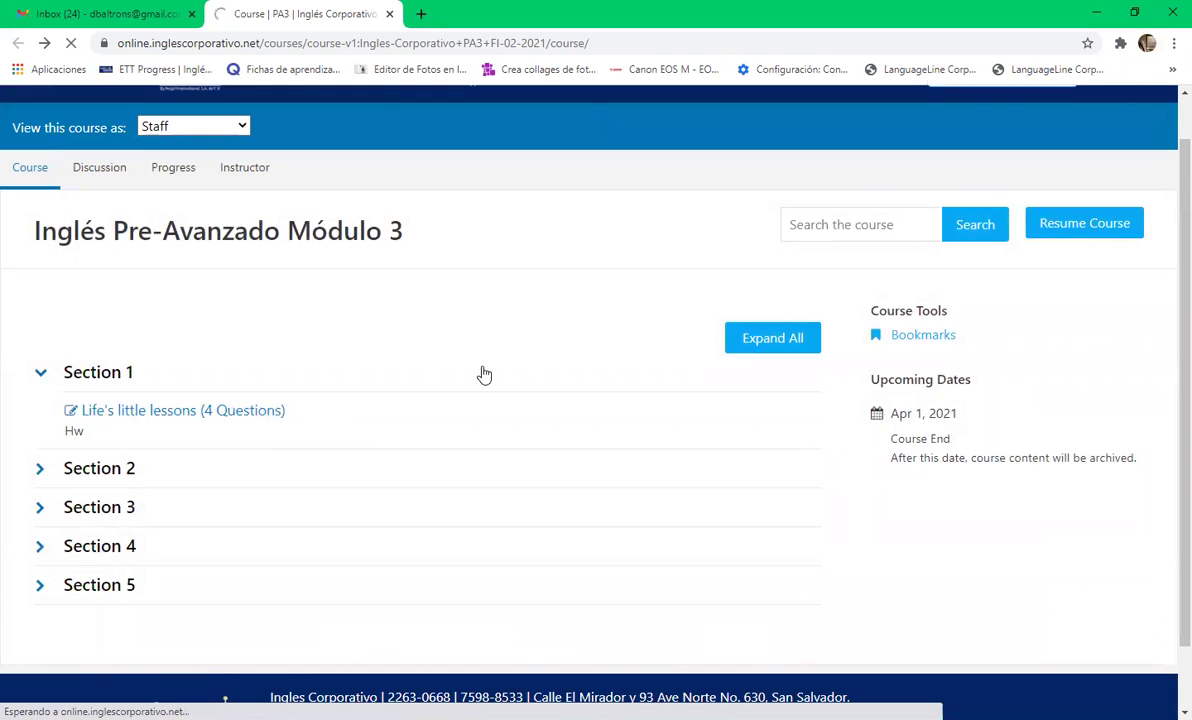
click(235, 422)
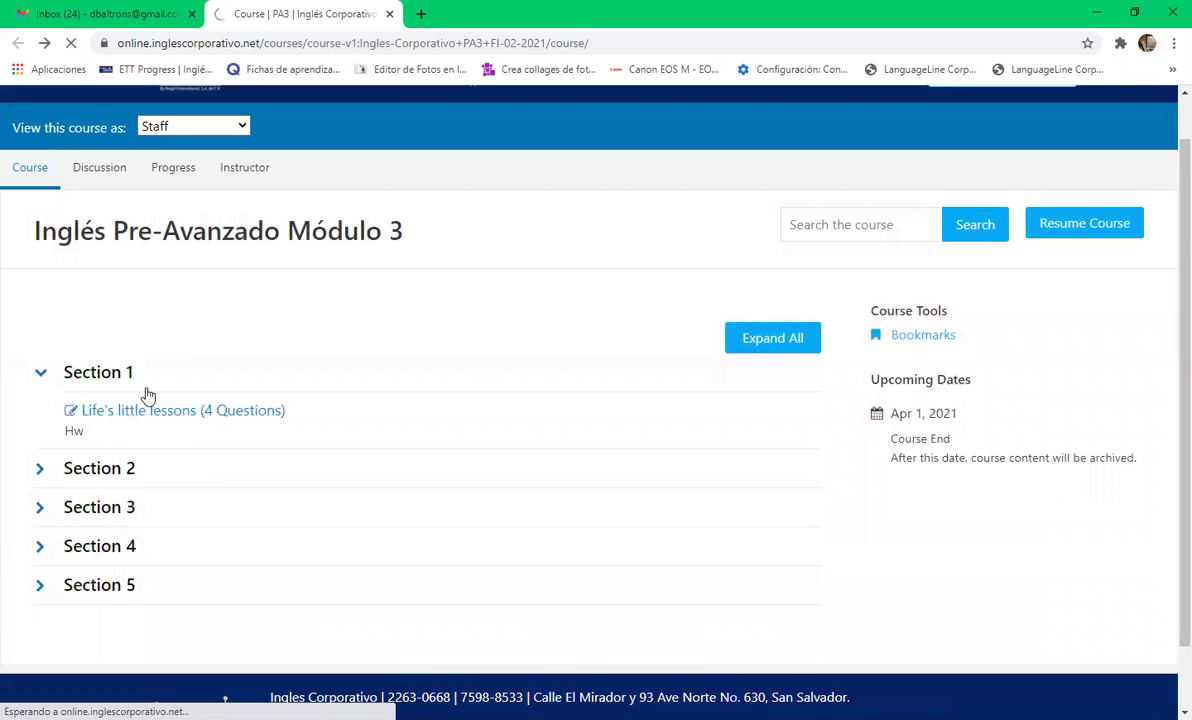
click(180, 419)
scroll(1165, 370, up, 1)
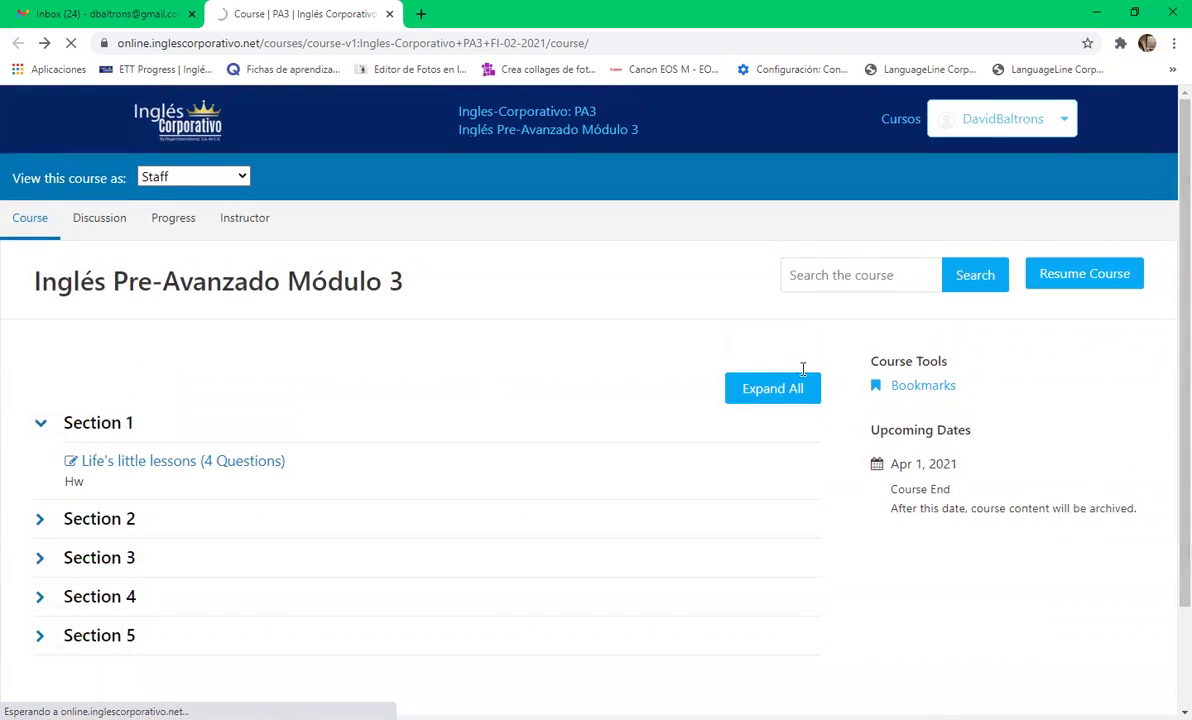
click(120, 463)
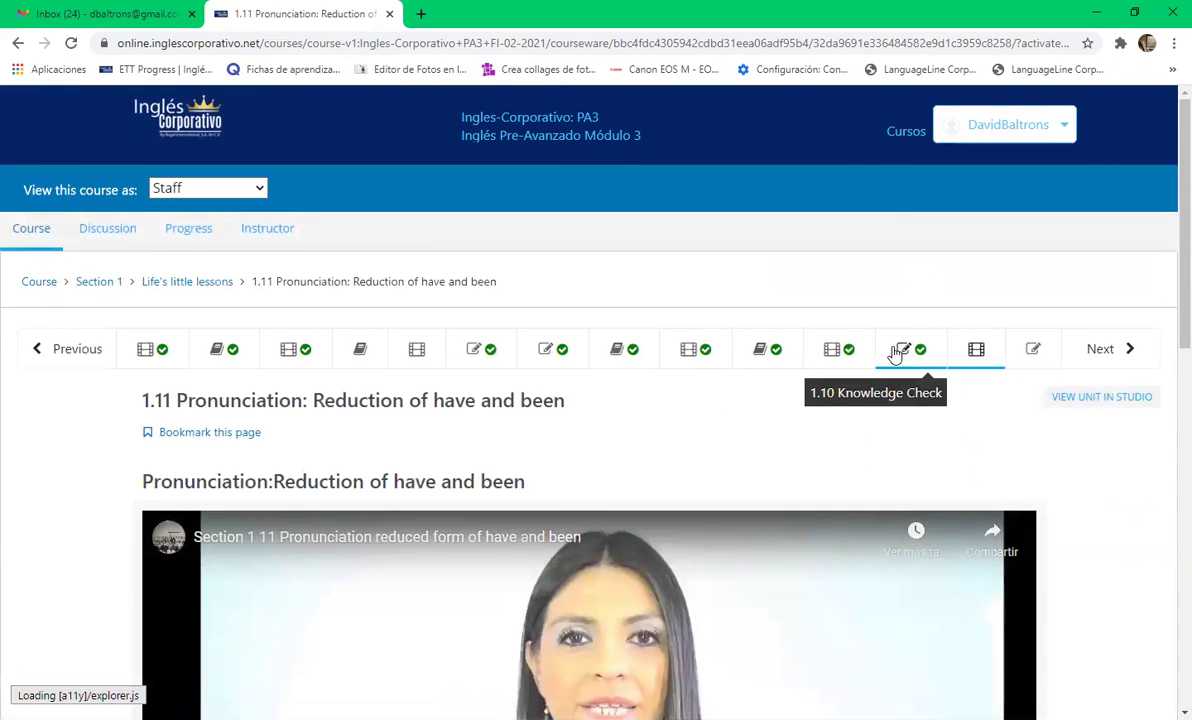
Step: Return to the 1.10 Knowledge Check and read the full text of the answer to statement 3
click(900, 352)
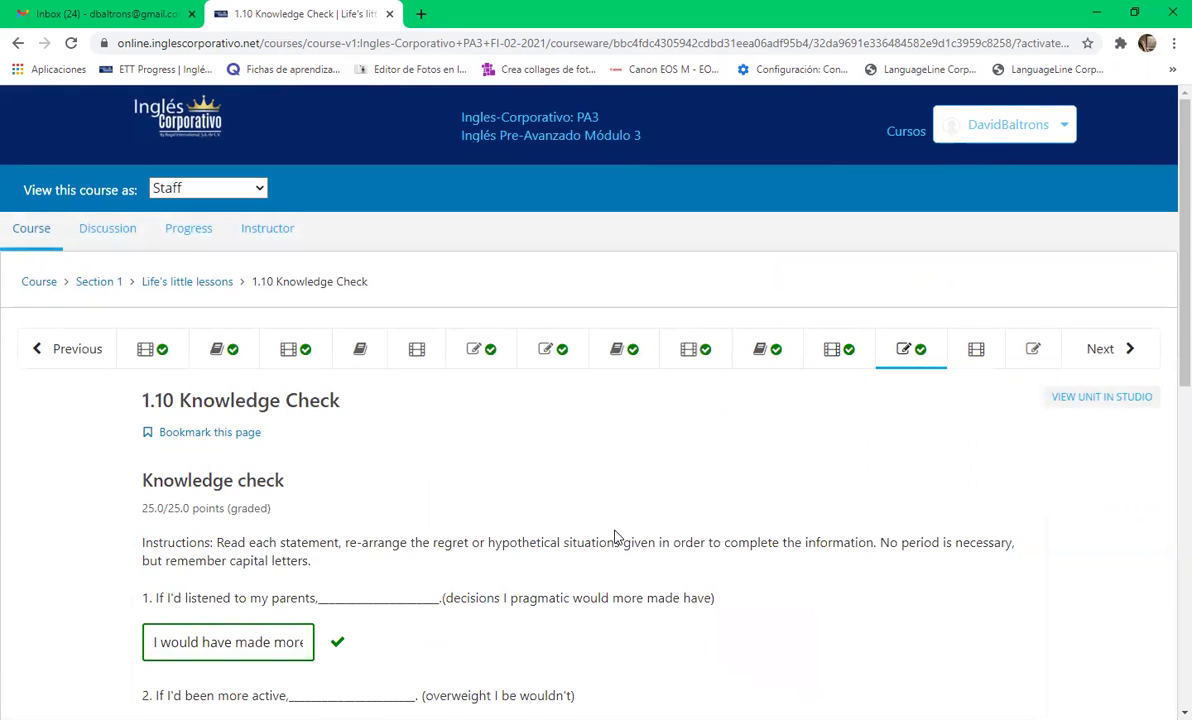
scroll(1166, 378, down, 2)
scroll(1169, 446, down, 2)
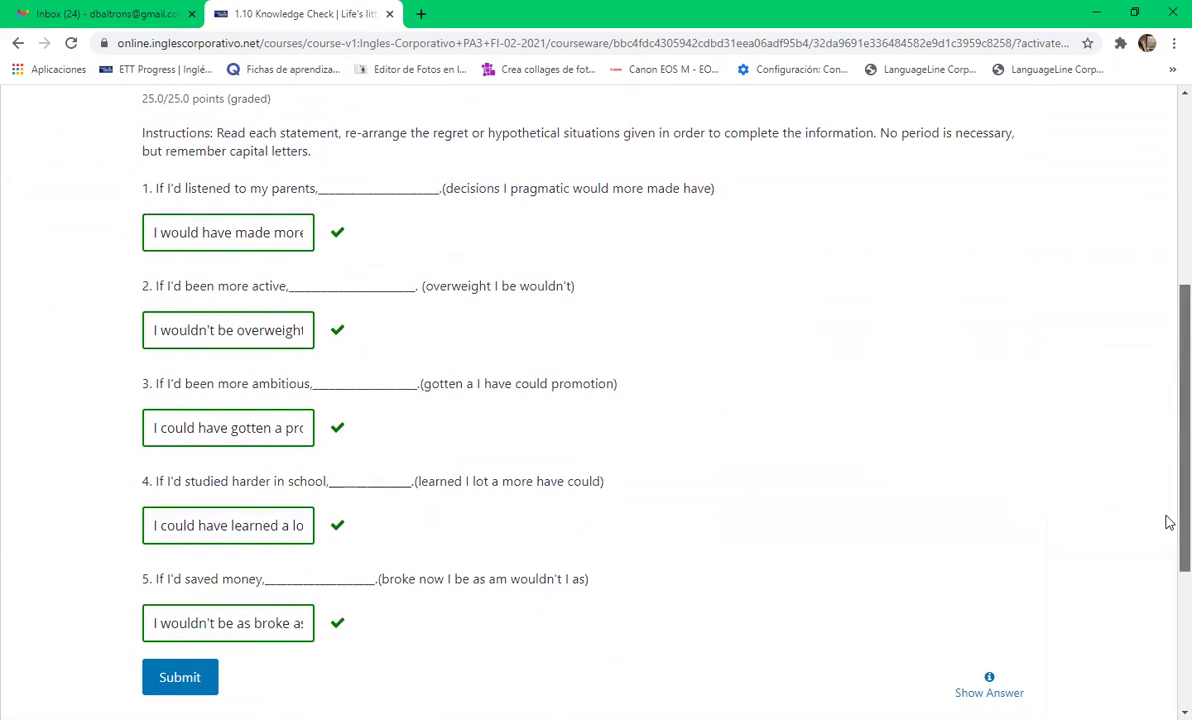
click(264, 428)
key(Right)
key(Right)
key(Right)
key(Right)
key(Right)
key(Right)
key(Right)
key(Right)
key(Right)
key(Right)
key(Right)
key(Right)
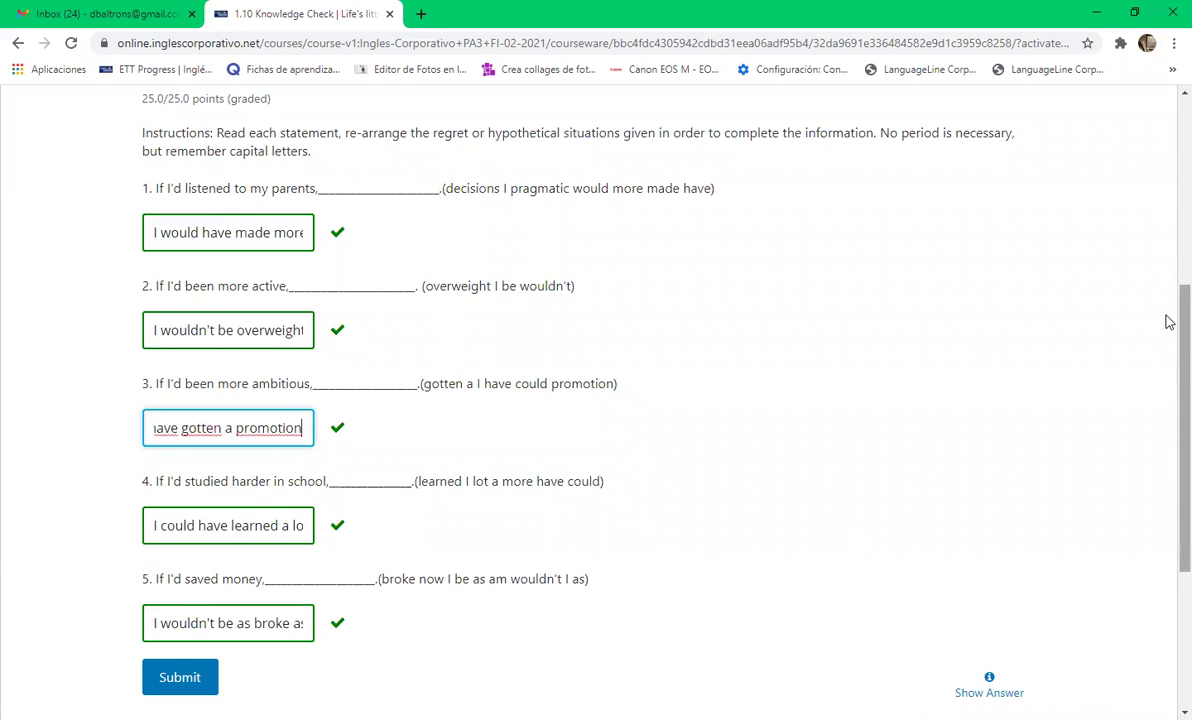
Step: Open the 1.11 Pronunciation unit on the reduction of have and been and play its video
drag(1182, 325, 1182, 173)
click(975, 266)
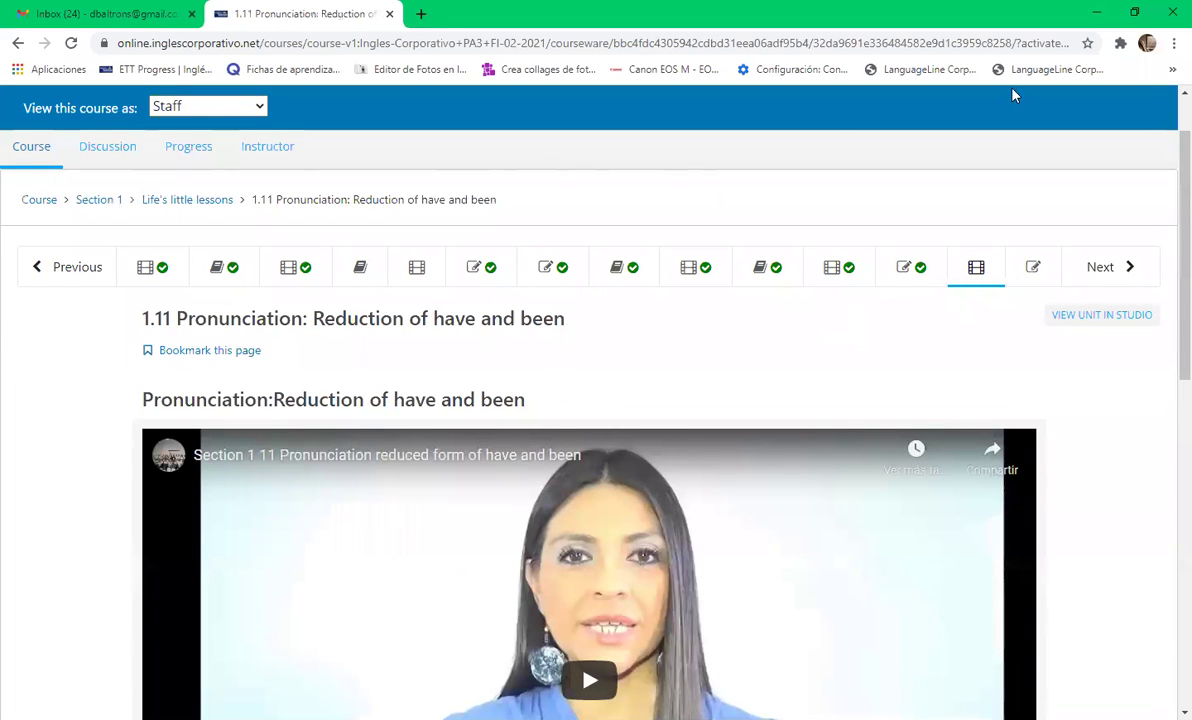
scroll(1165, 404, down, 3)
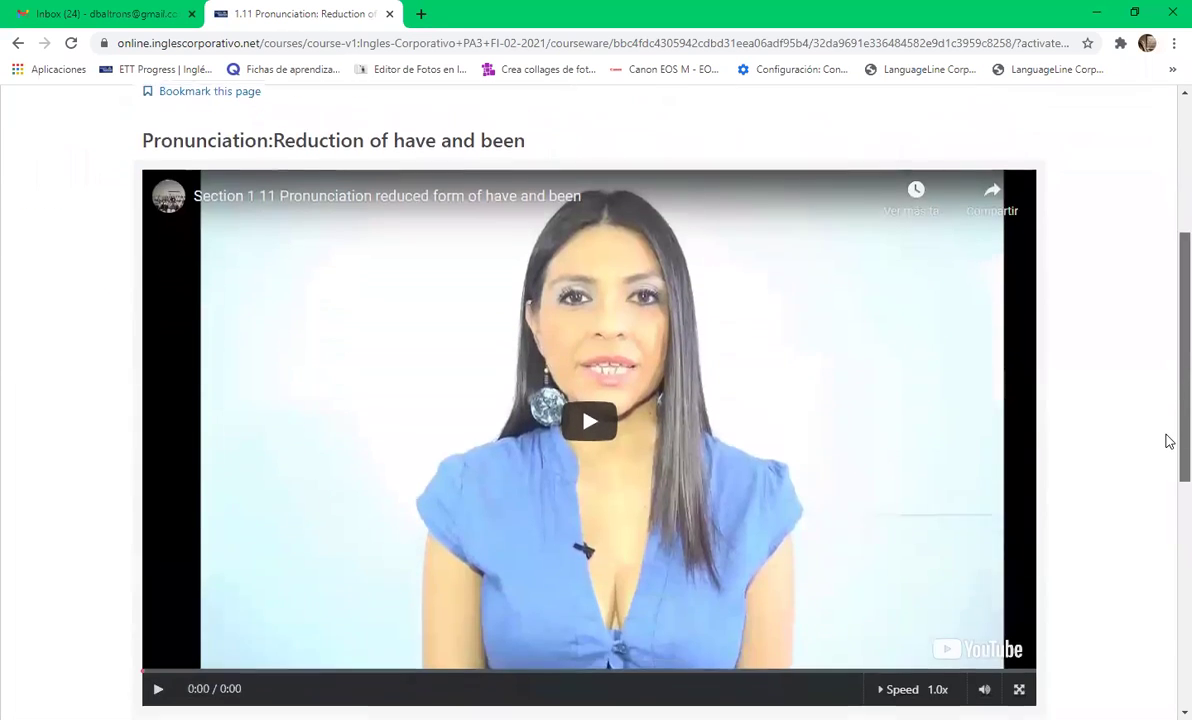
scroll(1150, 450, down, 1)
click(585, 413)
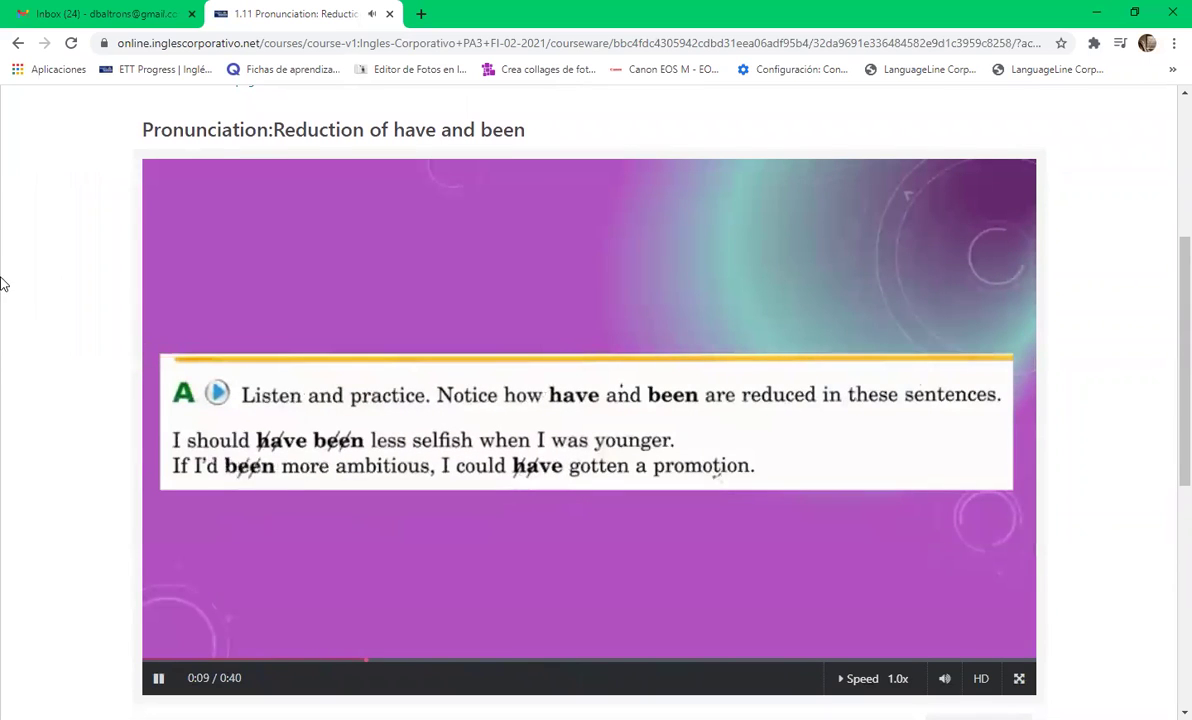
Step: Pause the pronunciation video, rewind it to the start and play it again
click(157, 680)
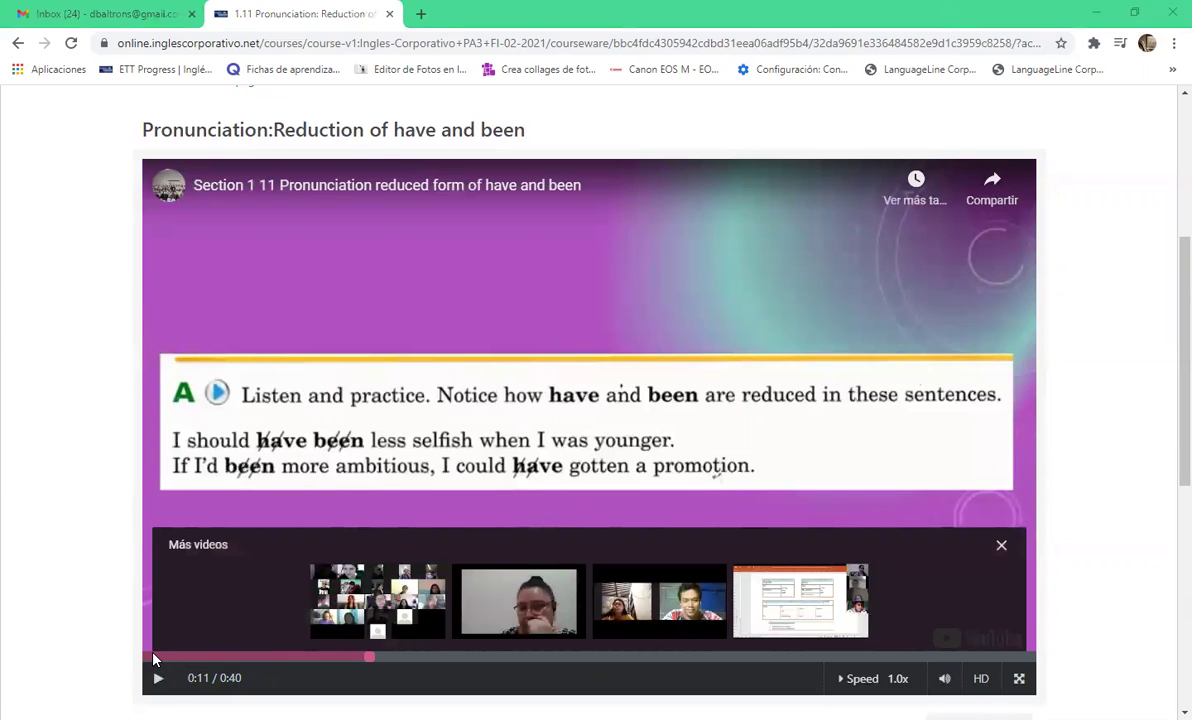
click(153, 656)
click(157, 683)
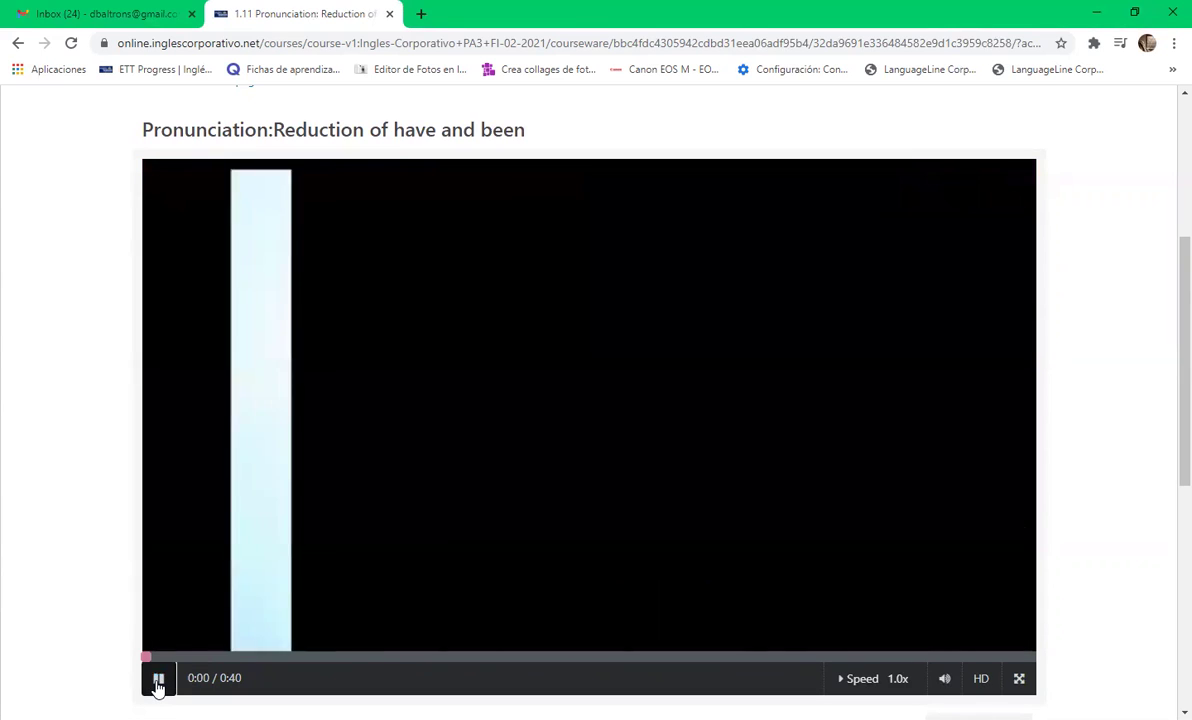